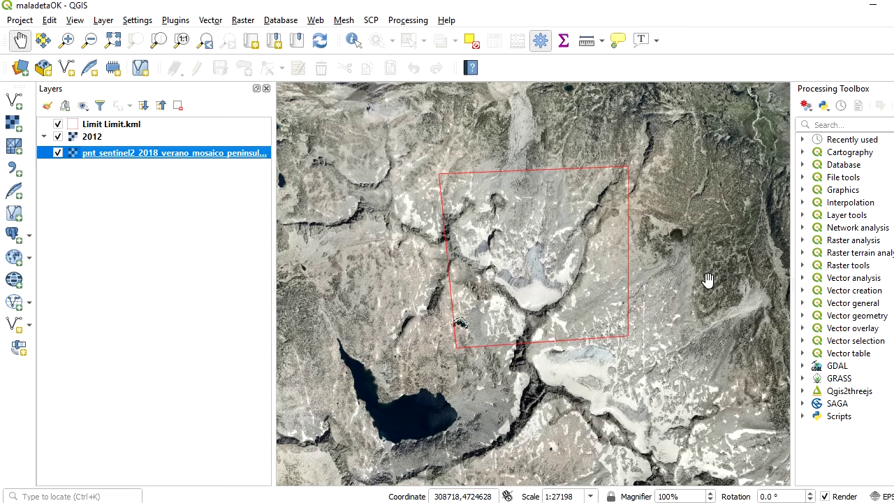
Open the IDEAragon downloads page from the 'idearagon descargas' Google results.
{"action": "left_click", "coordinate": [396, 440]}
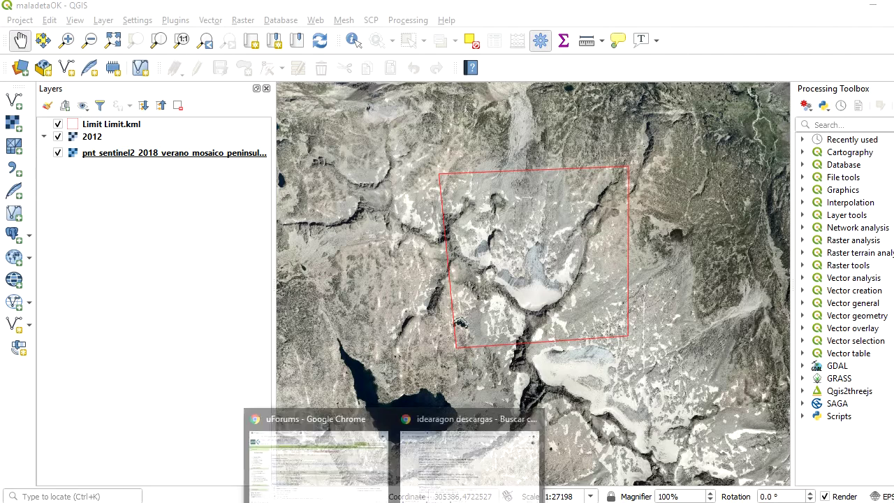
{"action": "left_click", "coordinate": [424, 468]}
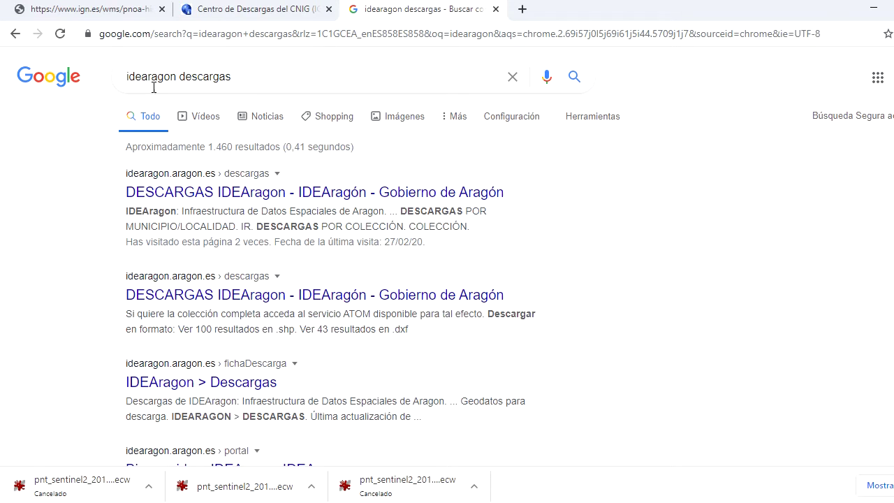
{"action": "left_click", "coordinate": [244, 193]}
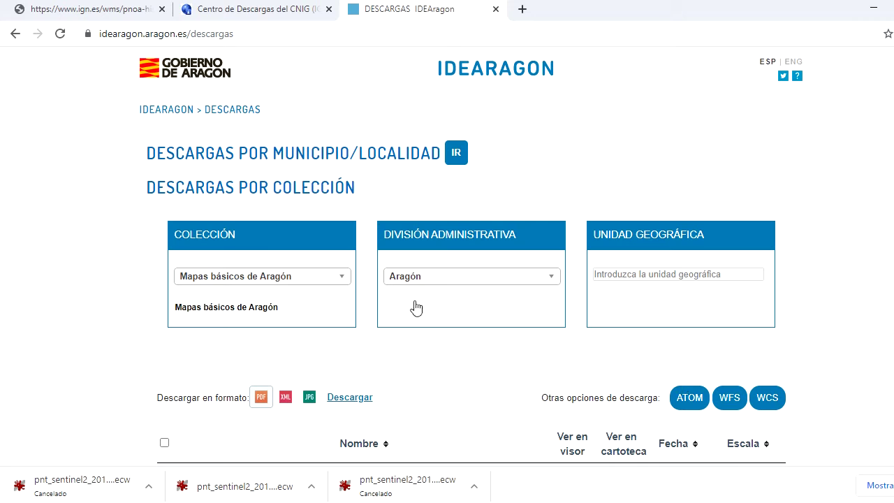
Set the collection to 'Modelo Digital del Terreno 2012. Fichero ASC malla de 5 metros'.
{"action": "left_click", "coordinate": [340, 279]}
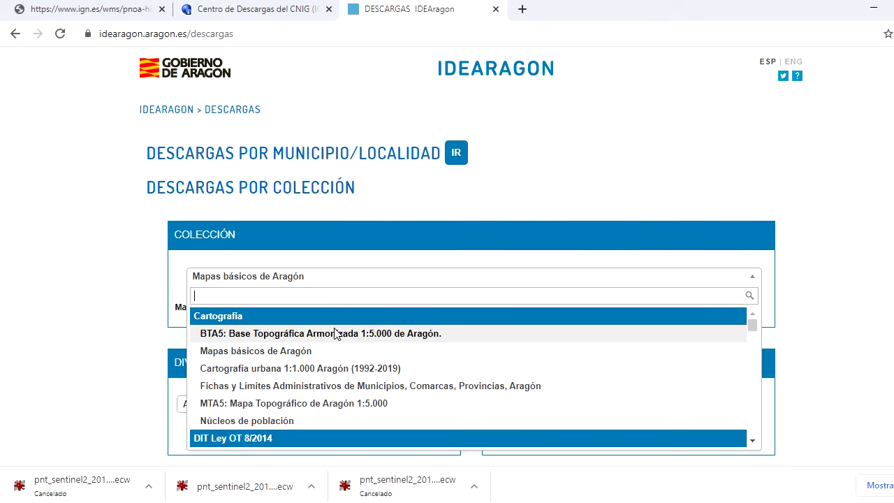
{"action": "scroll", "coordinate": [335, 355], "scroll_direction": "down", "scroll_amount": 2}
{"action": "scroll", "coordinate": [336, 355], "scroll_direction": "down", "scroll_amount": 1}
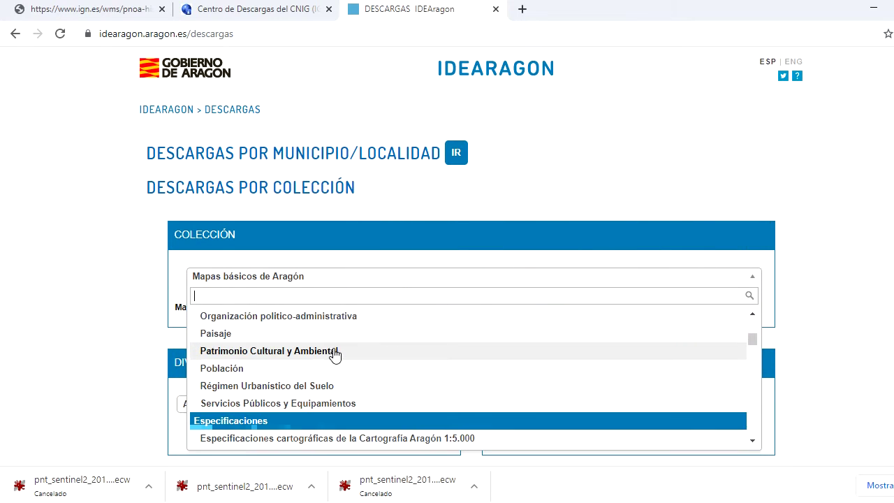
{"action": "scroll", "coordinate": [335, 355], "scroll_direction": "down", "scroll_amount": 1}
{"action": "scroll", "coordinate": [335, 355], "scroll_direction": "down", "scroll_amount": 1}
{"action": "scroll", "coordinate": [335, 355], "scroll_direction": "down", "scroll_amount": 1}
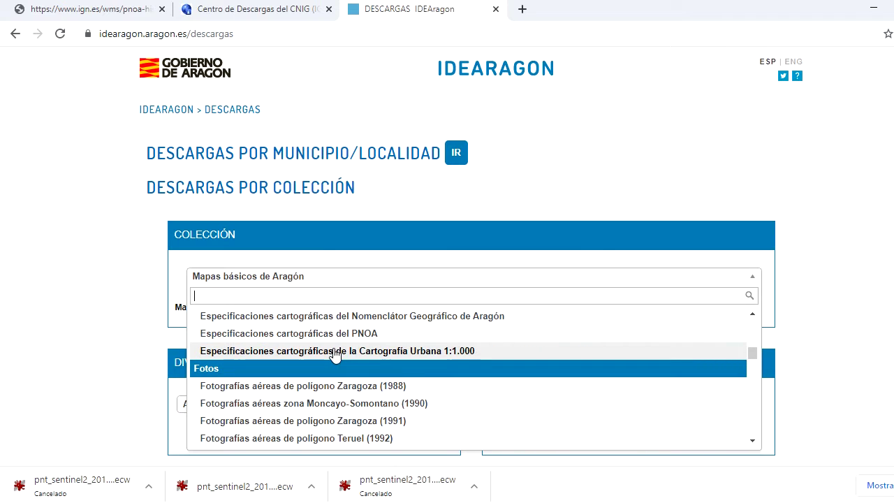
{"action": "scroll", "coordinate": [335, 355], "scroll_direction": "down", "scroll_amount": 1}
{"action": "scroll", "coordinate": [335, 354], "scroll_direction": "down", "scroll_amount": 1}
{"action": "scroll", "coordinate": [335, 355], "scroll_direction": "down", "scroll_amount": 1}
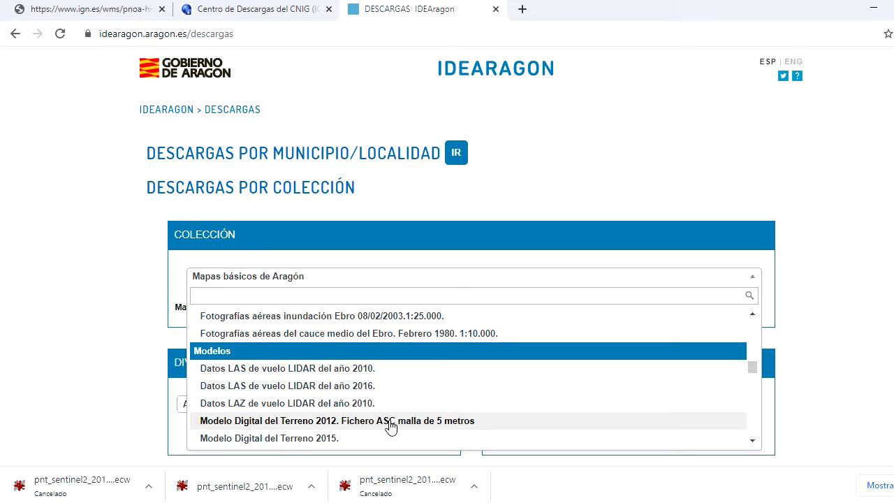
{"action": "left_click", "coordinate": [243, 420]}
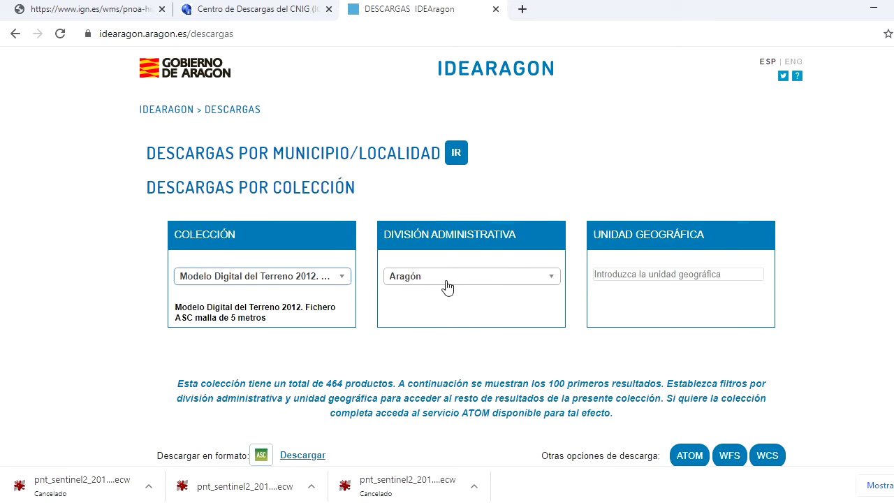
Set the administrative division to Municipio and enter Benasque as the geographic unit.
{"action": "left_click", "coordinate": [446, 280]}
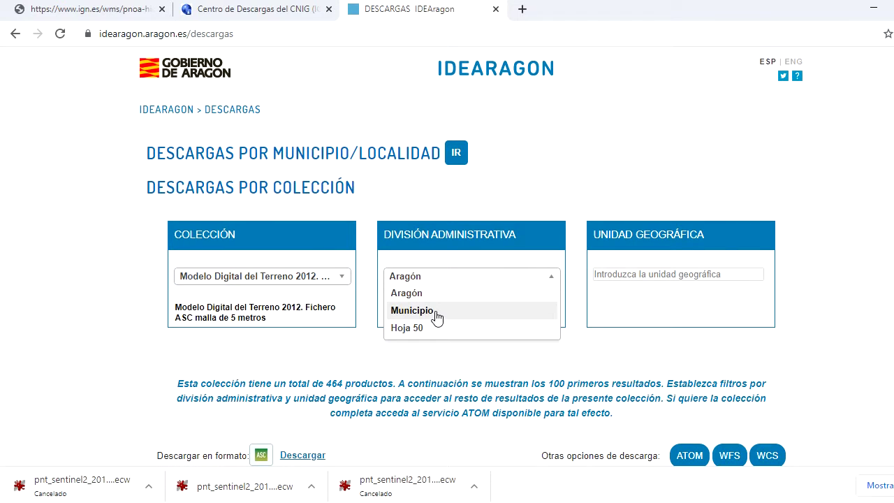
{"action": "left_click", "coordinate": [434, 312]}
{"action": "left_click", "coordinate": [611, 273]}
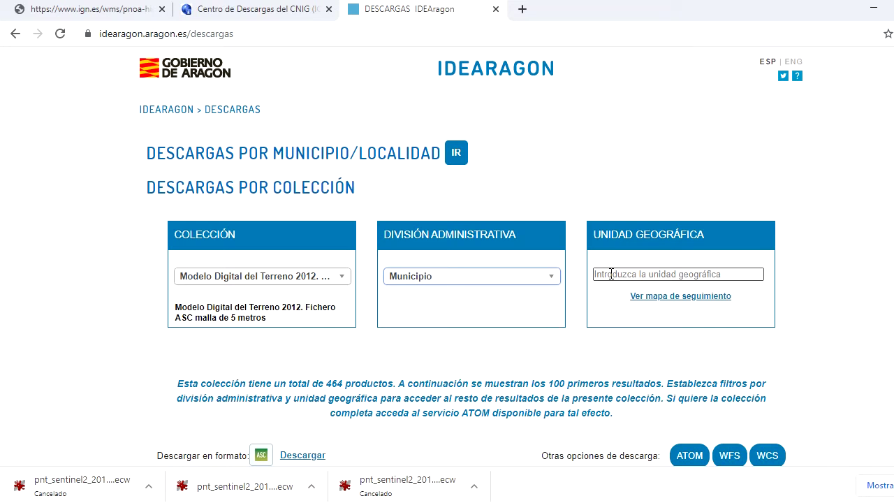
{"action": "type", "text": "Be"}
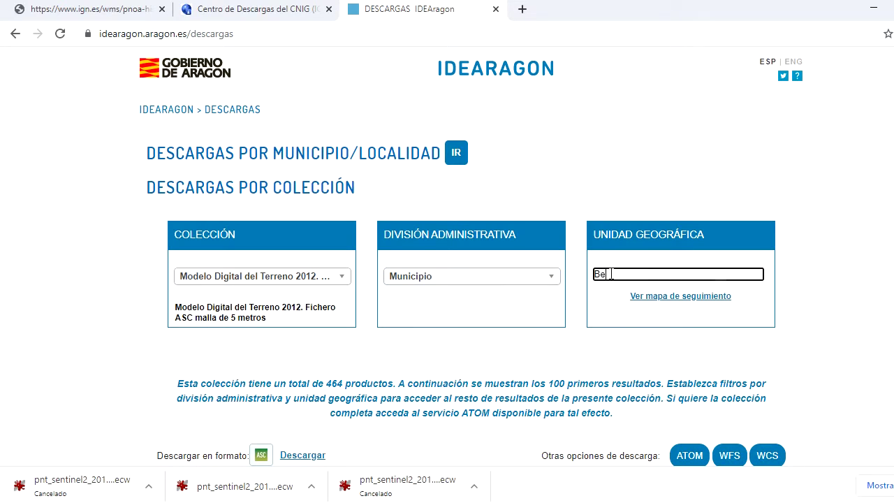
{"action": "type", "text": "nasque"}
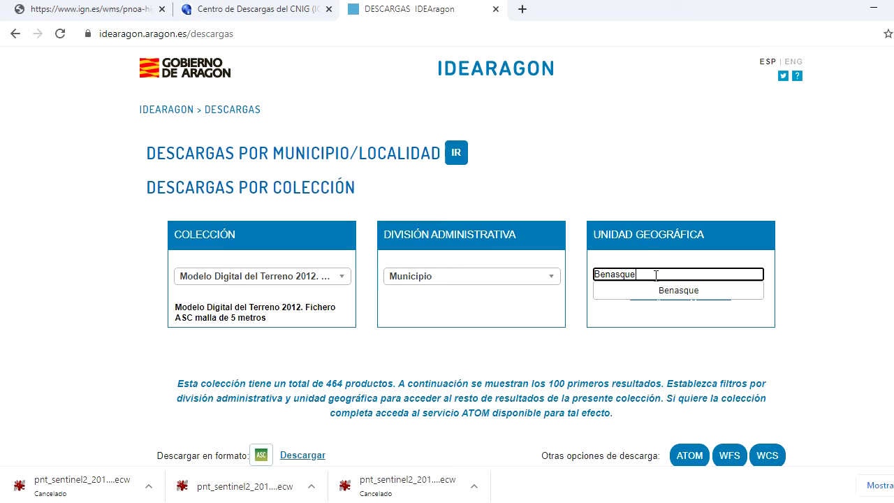
Choose Benasque and download tile mdt2012_h31_180_1 in ASC format.
{"action": "left_click", "coordinate": [663, 290]}
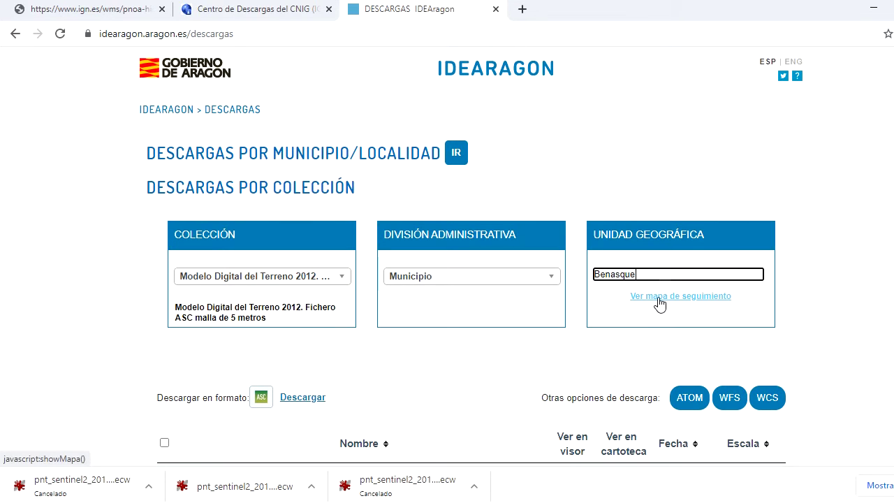
{"action": "scroll", "coordinate": [657, 304], "scroll_direction": "down", "scroll_amount": 2}
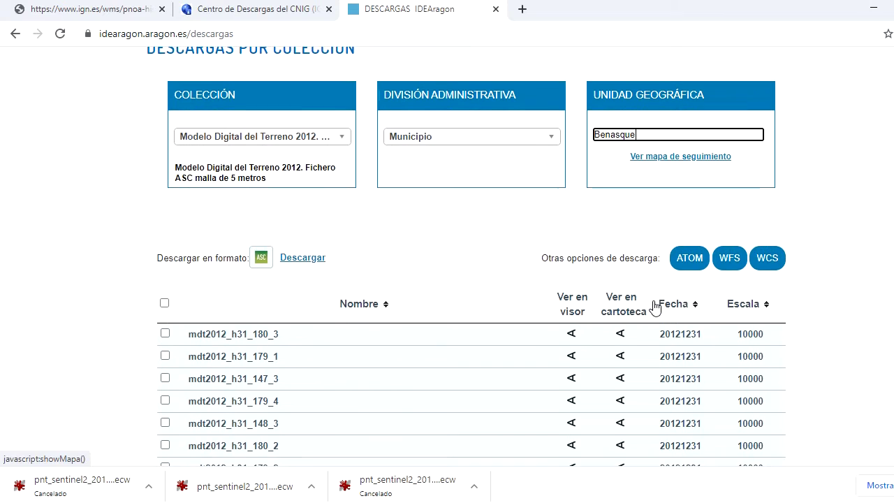
{"action": "scroll", "coordinate": [655, 308], "scroll_direction": "down", "scroll_amount": 1}
{"action": "scroll", "coordinate": [655, 307], "scroll_direction": "down", "scroll_amount": 1}
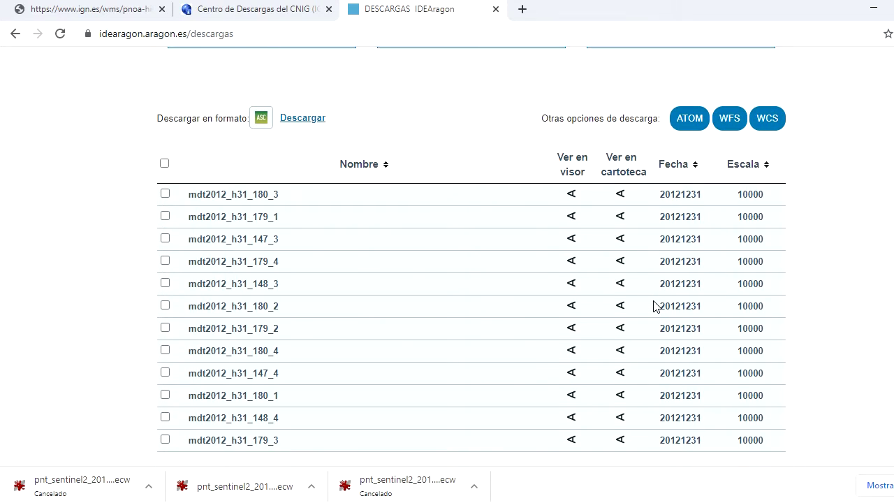
{"action": "scroll", "coordinate": [655, 307], "scroll_direction": "down", "scroll_amount": 1}
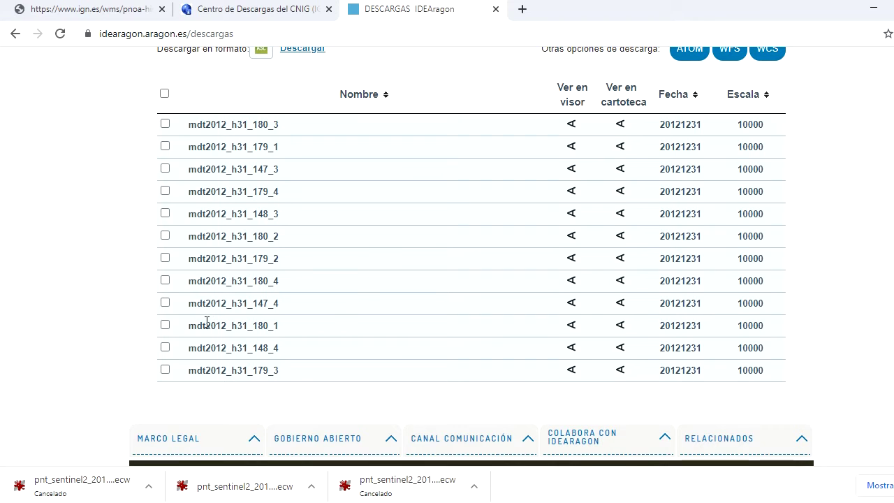
{"action": "left_click_drag", "start_coordinate": [190, 328], "coordinate": [348, 331]}
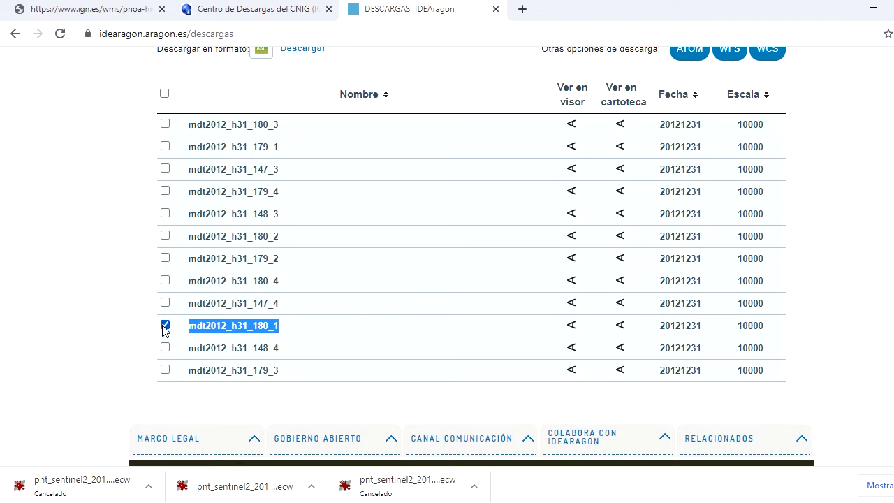
{"action": "scroll", "coordinate": [423, 321], "scroll_direction": "down", "scroll_amount": 1}
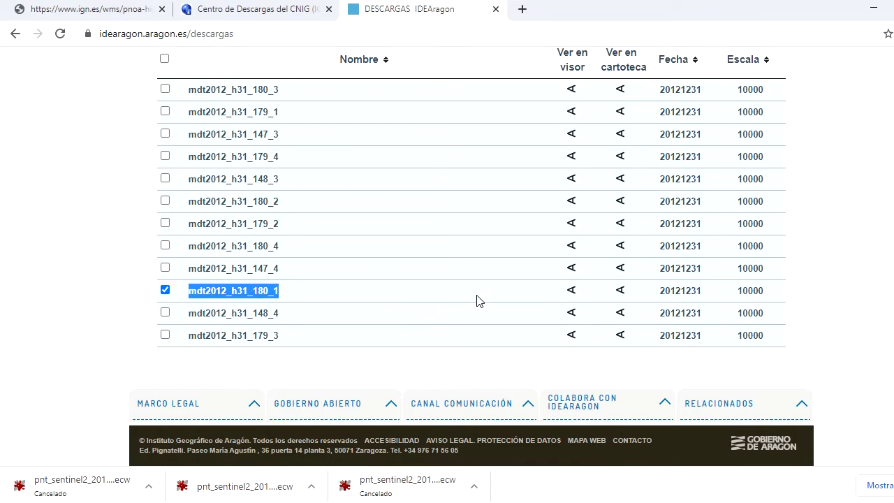
{"action": "scroll", "coordinate": [476, 300], "scroll_direction": "up", "scroll_amount": 2}
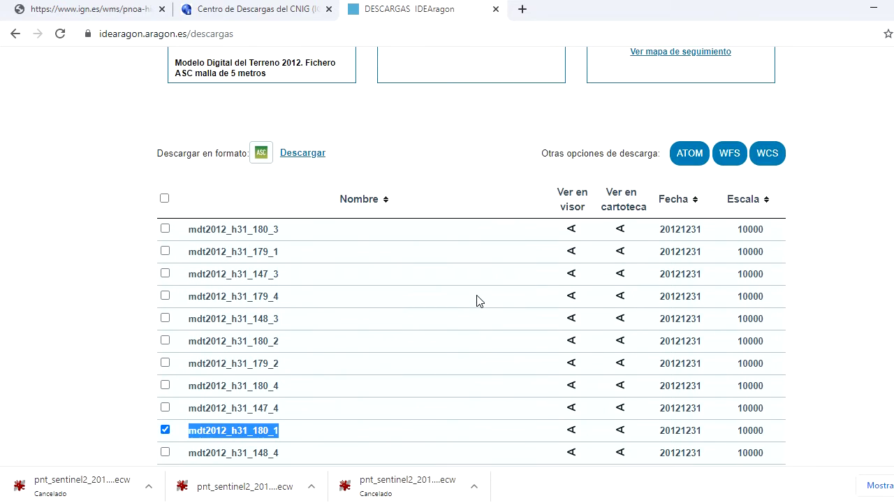
{"action": "left_click", "coordinate": [312, 155]}
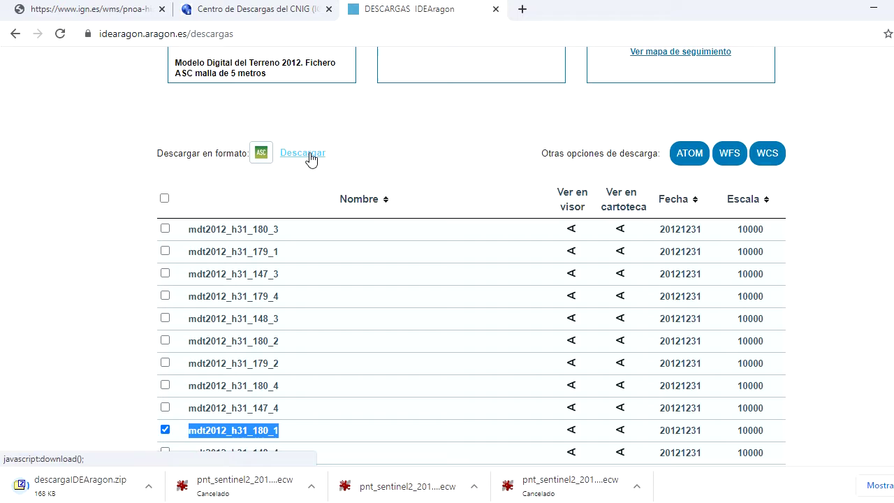
Open the downloaded descargaIDEAragon.zip archive.
{"action": "left_click", "coordinate": [80, 484]}
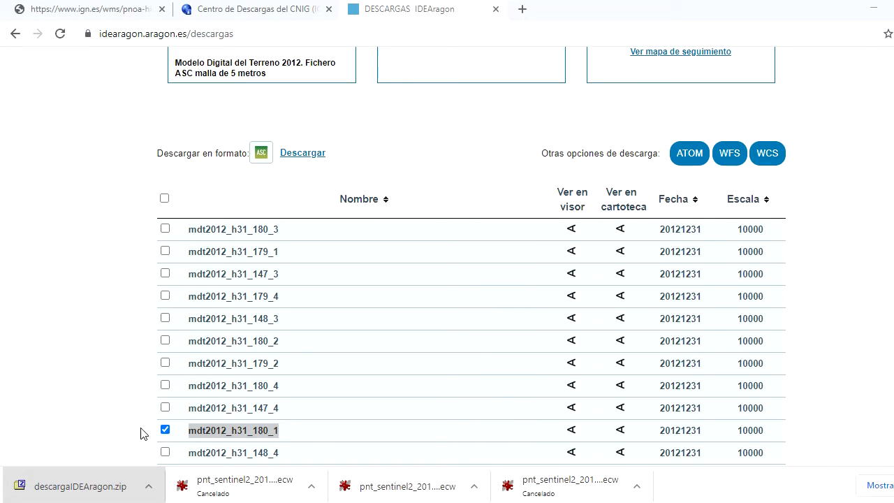
{"action": "left_click", "coordinate": [75, 321]}
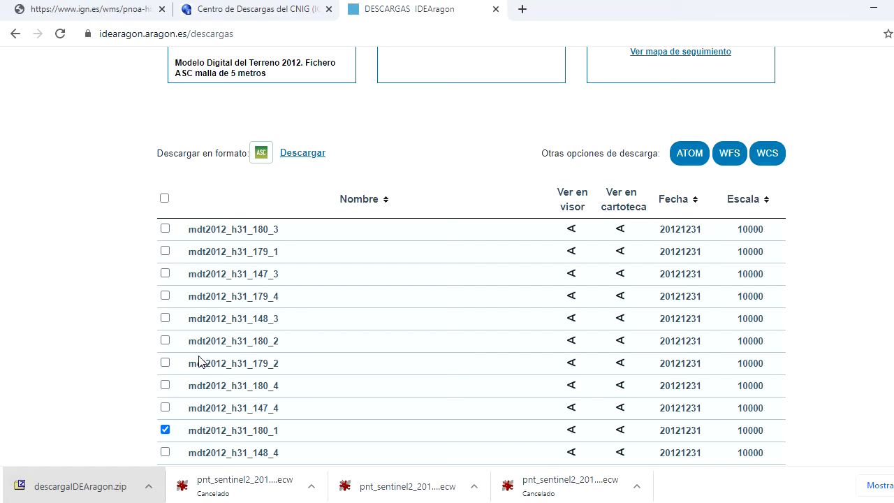
{"action": "scroll", "coordinate": [215, 407], "scroll_direction": "down", "scroll_amount": 2}
{"action": "scroll", "coordinate": [215, 406], "scroll_direction": "up", "scroll_amount": 3}
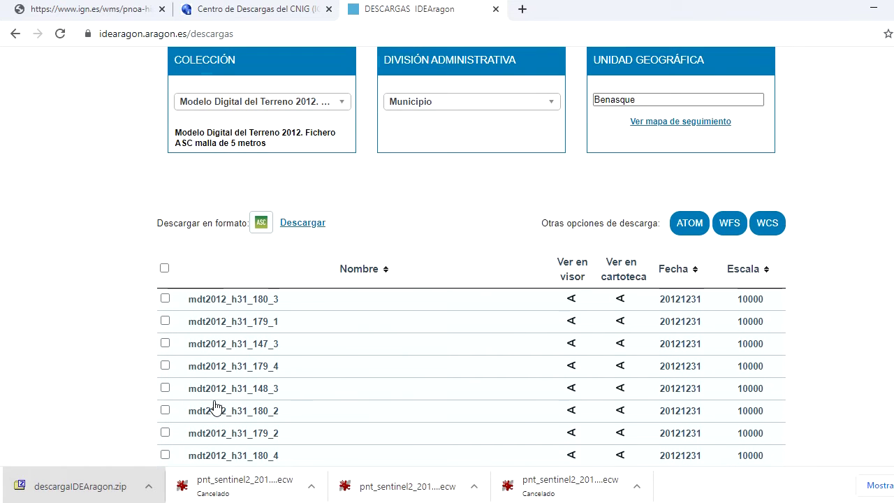
Check that the nested zip holds mdt2012_h31_180_1.ASC, then close 7-Zip.
{"action": "left_click", "coordinate": [80, 485]}
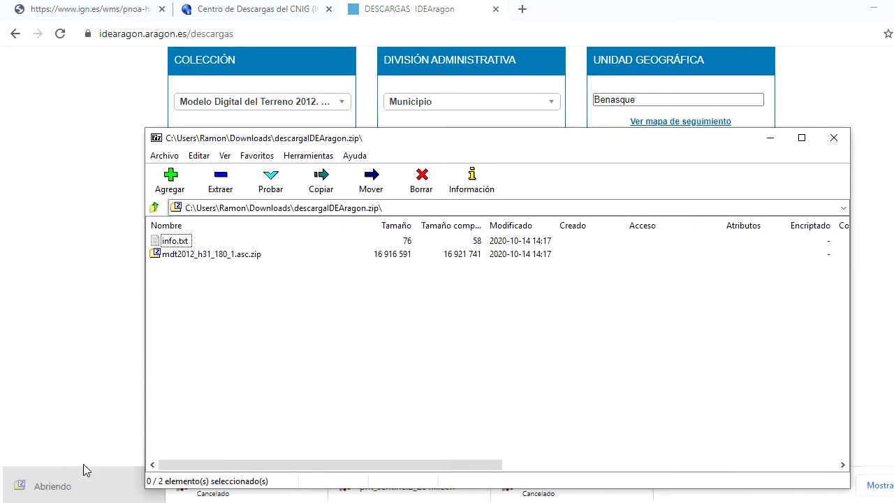
{"action": "left_click_drag", "start_coordinate": [411, 139], "coordinate": [311, 113]}
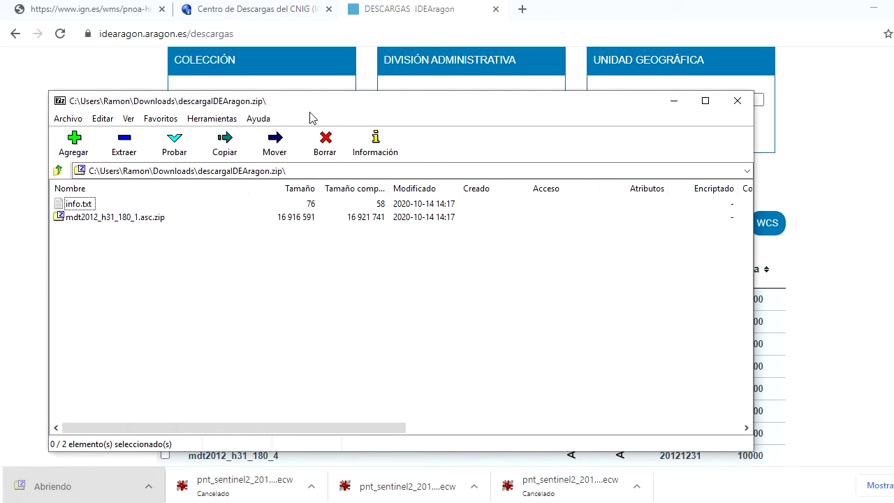
{"action": "double_click", "coordinate": [118, 218]}
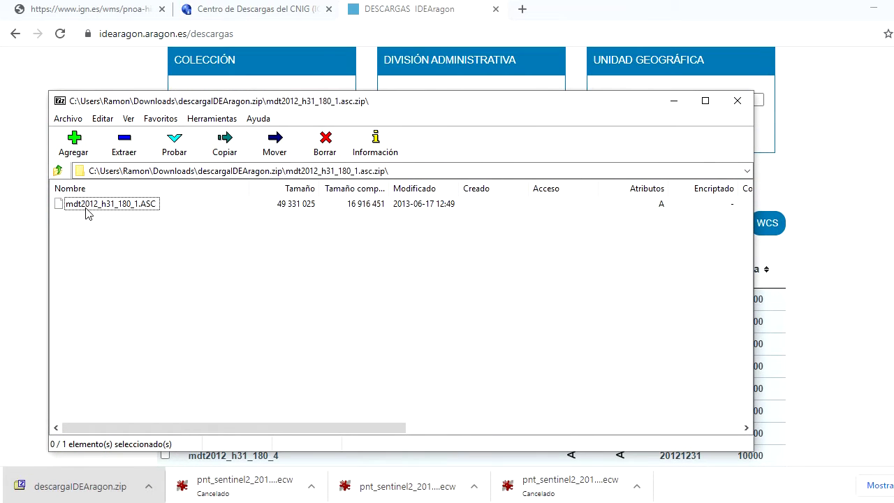
{"action": "left_click", "coordinate": [90, 209]}
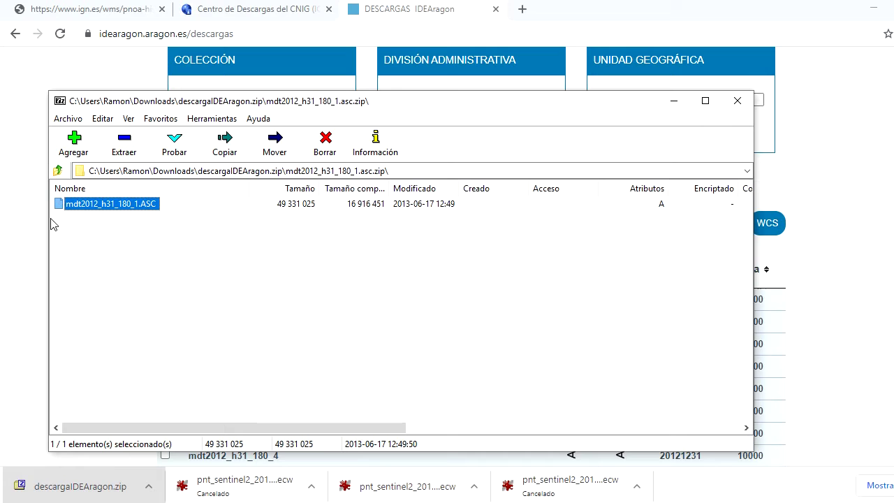
{"action": "left_click", "coordinate": [737, 103]}
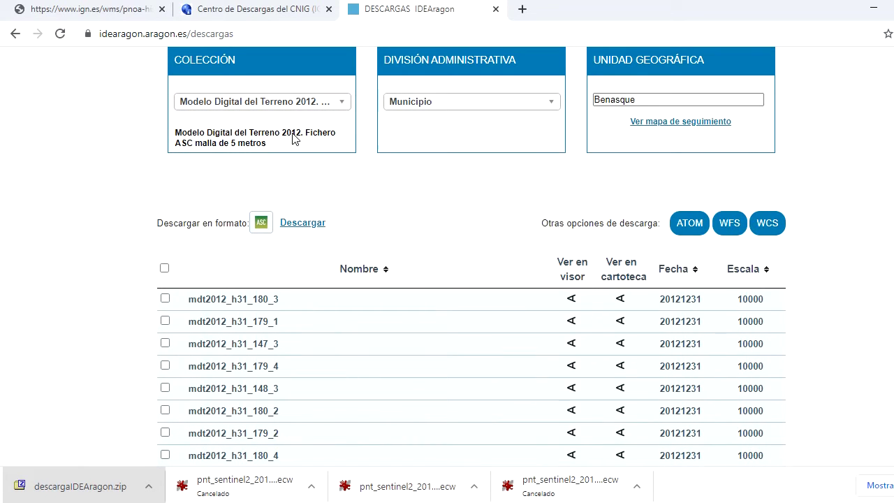
From the 2015 terrain model collection, download tile MDT05_180_2015_25830 as ASC.
{"action": "scroll", "coordinate": [380, 164], "scroll_direction": "up", "scroll_amount": 1}
{"action": "scroll", "coordinate": [381, 164], "scroll_direction": "up", "scroll_amount": 3}
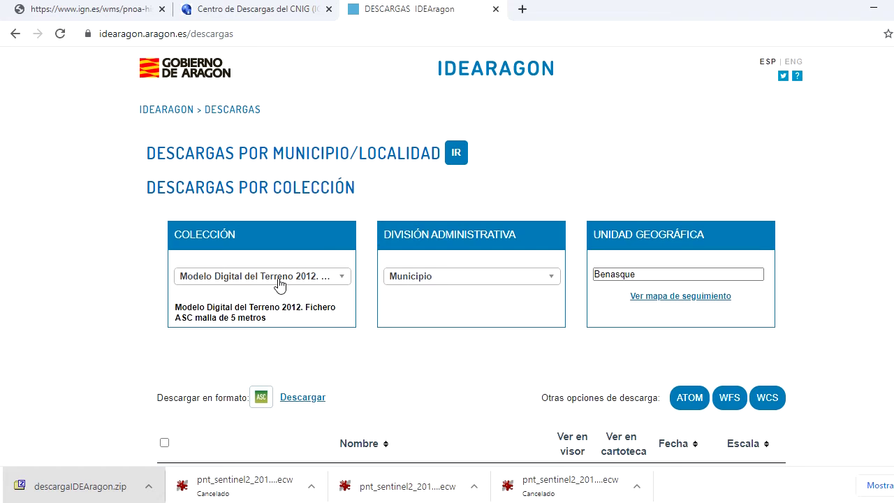
{"action": "left_click", "coordinate": [280, 283]}
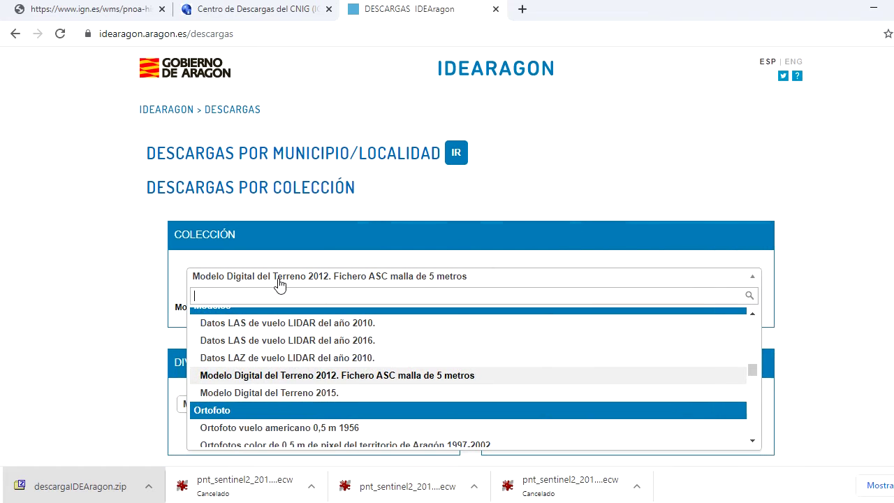
{"action": "left_click", "coordinate": [293, 393]}
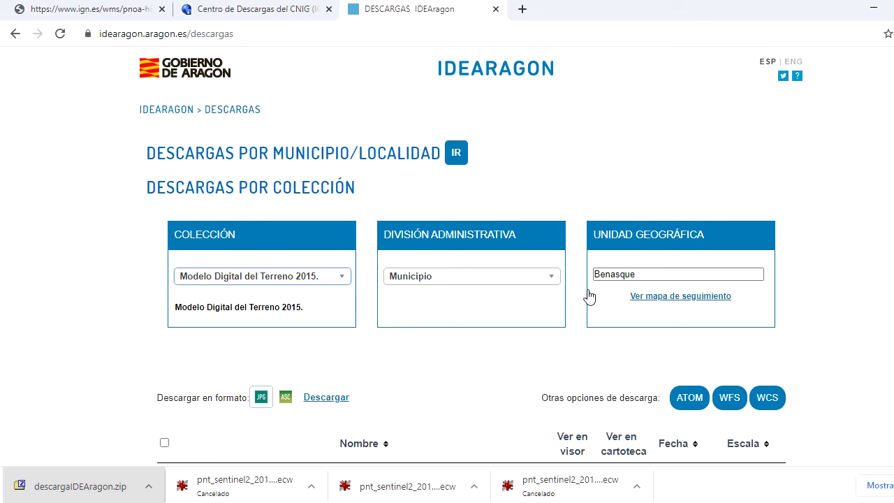
{"action": "scroll", "coordinate": [566, 299], "scroll_direction": "down", "scroll_amount": 2}
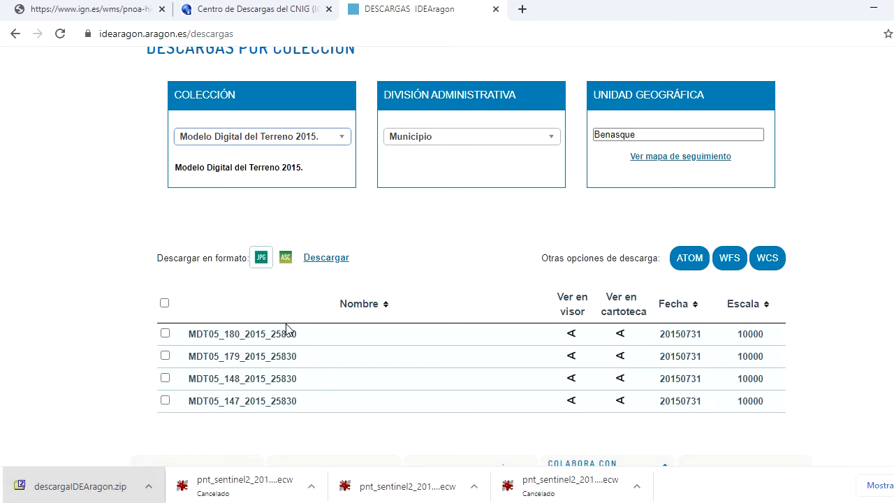
{"action": "left_click", "coordinate": [166, 334]}
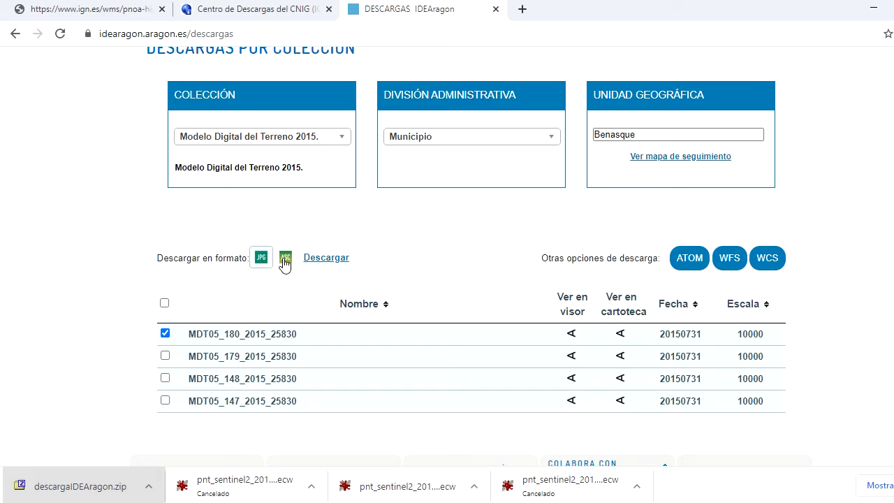
{"action": "left_click", "coordinate": [285, 261]}
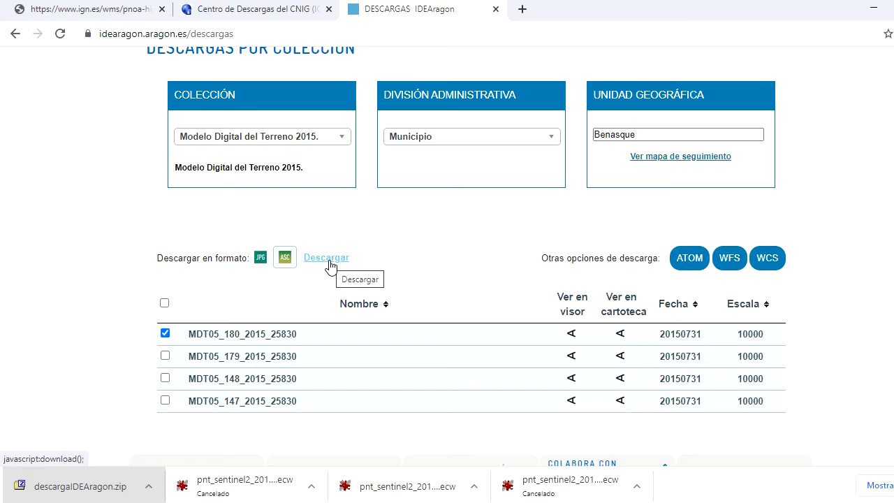
{"action": "left_click", "coordinate": [326, 258]}
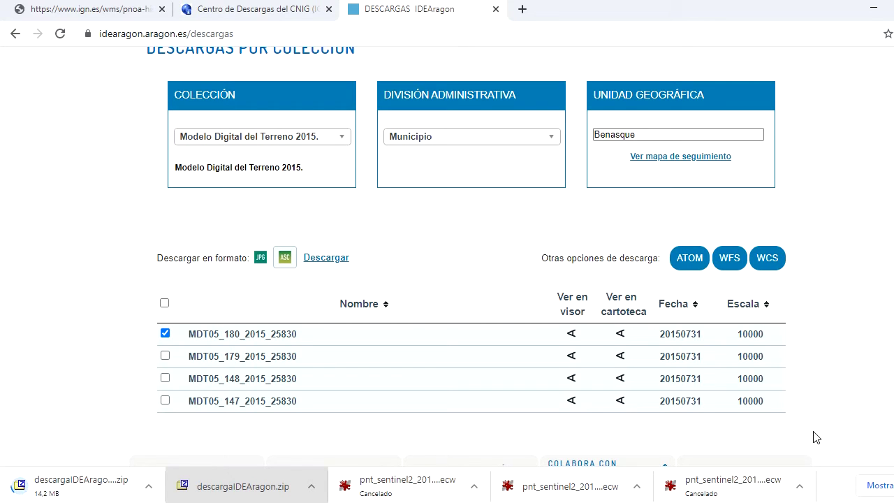
{"action": "left_click", "coordinate": [111, 489]}
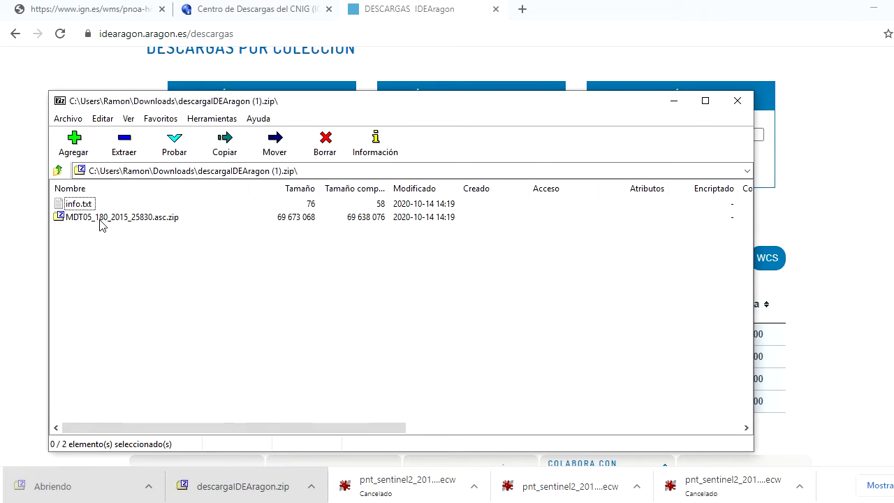
{"action": "double_click", "coordinate": [159, 221]}
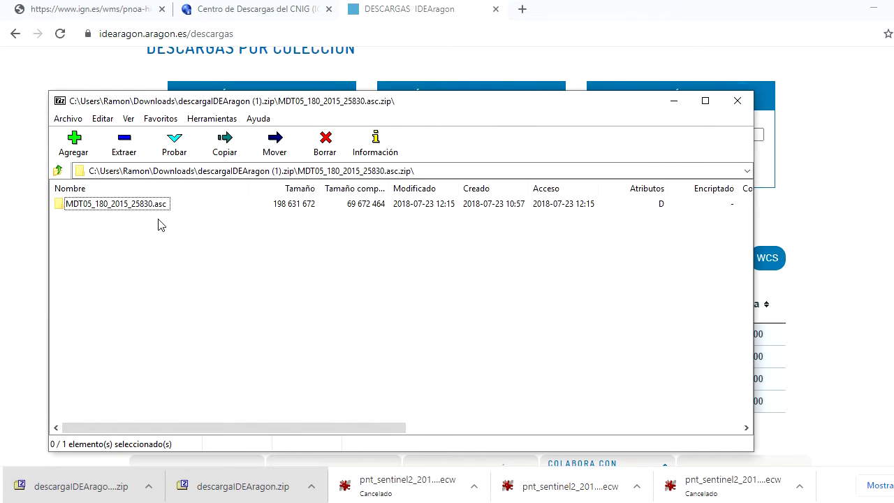
{"action": "left_click", "coordinate": [114, 204]}
{"action": "double_click", "coordinate": [114, 205]}
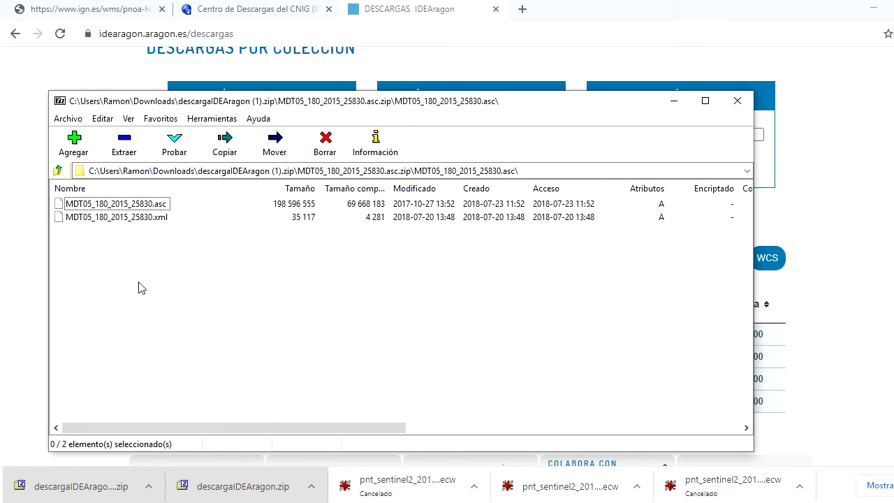
{"action": "left_click", "coordinate": [22, 278]}
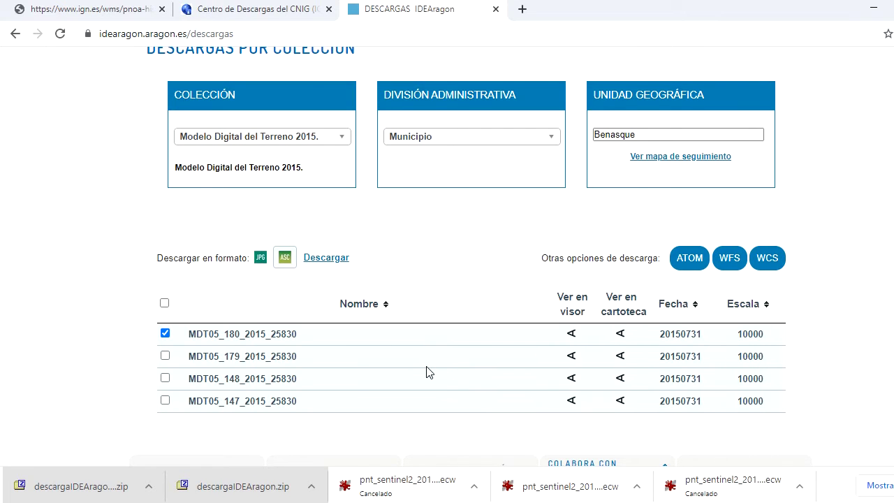
In QGIS, add mdt2012_h31_180_1.ASC as a raster layer through the Data Source Manager.
{"action": "left_click", "coordinate": [576, 446]}
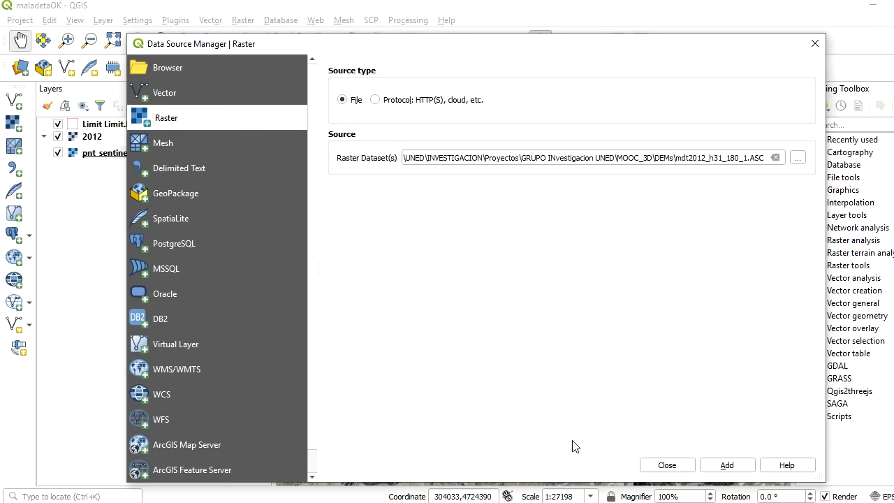
{"action": "left_click", "coordinate": [814, 44]}
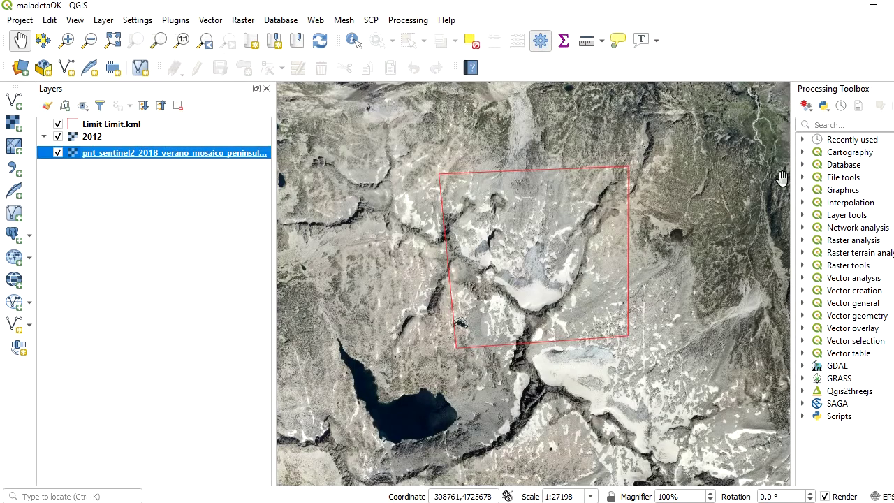
{"action": "left_click", "coordinate": [164, 220]}
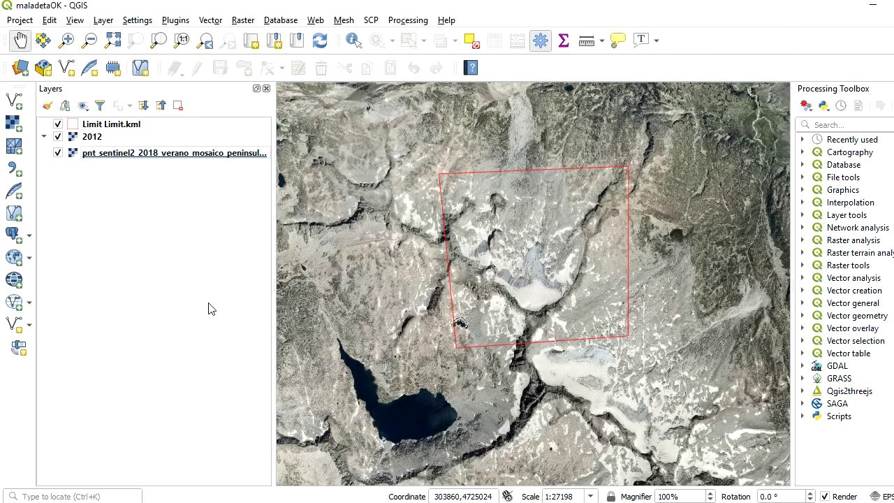
{"action": "left_click", "coordinate": [13, 124]}
{"action": "left_click", "coordinate": [805, 181]}
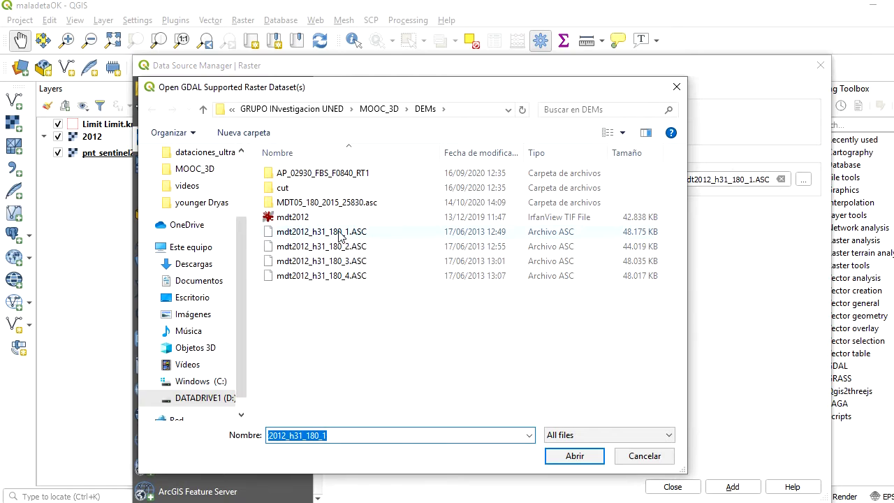
{"action": "left_click", "coordinate": [338, 235]}
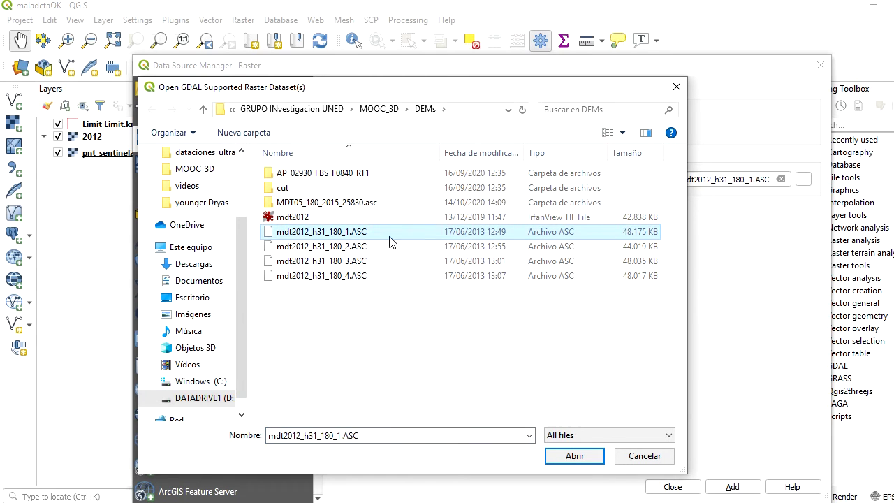
{"action": "left_click", "coordinate": [572, 459]}
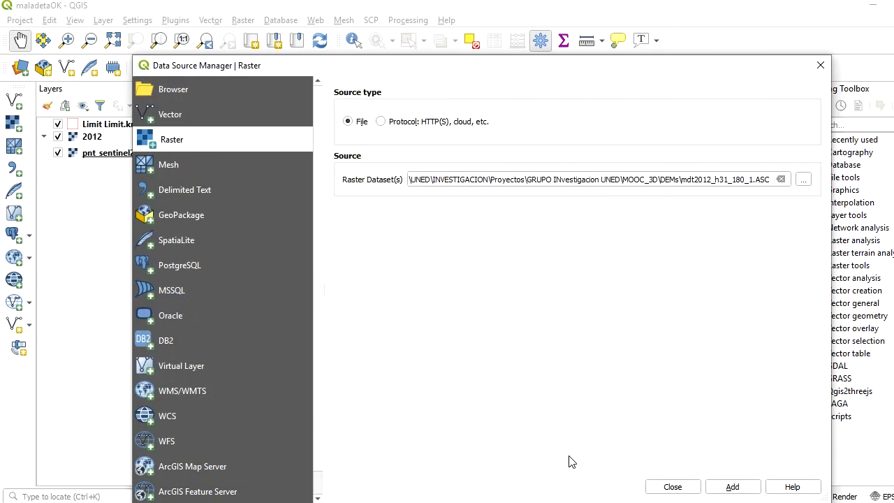
{"action": "left_click", "coordinate": [728, 488]}
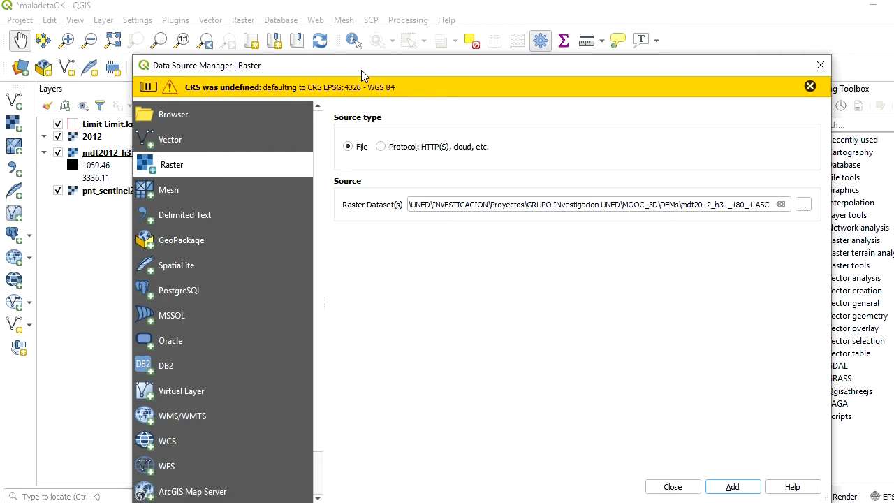
{"action": "left_click", "coordinate": [672, 486]}
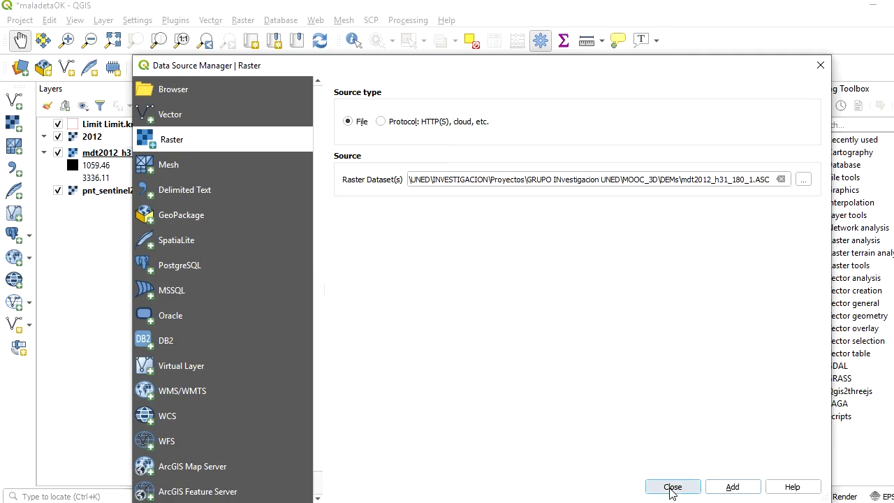
{"action": "left_click", "coordinate": [13, 124]}
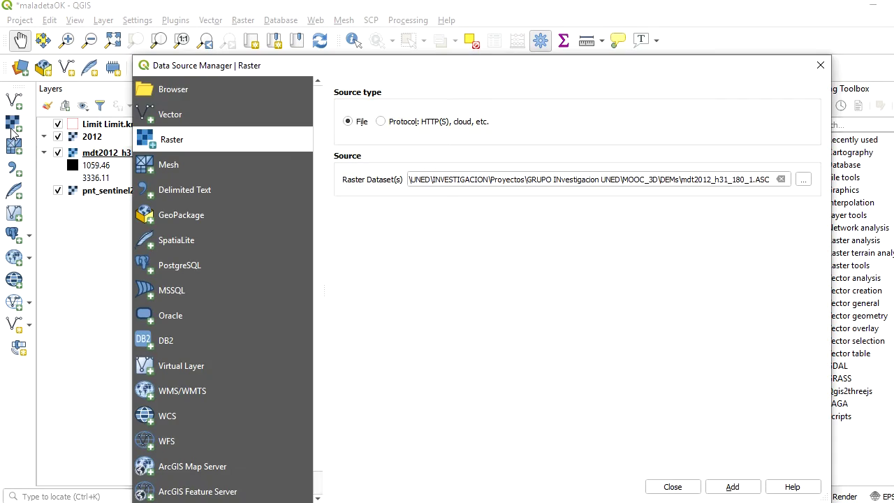
Add MDT05_180_2015_25830.asc from its folder as a raster layer.
{"action": "left_click", "coordinate": [803, 180]}
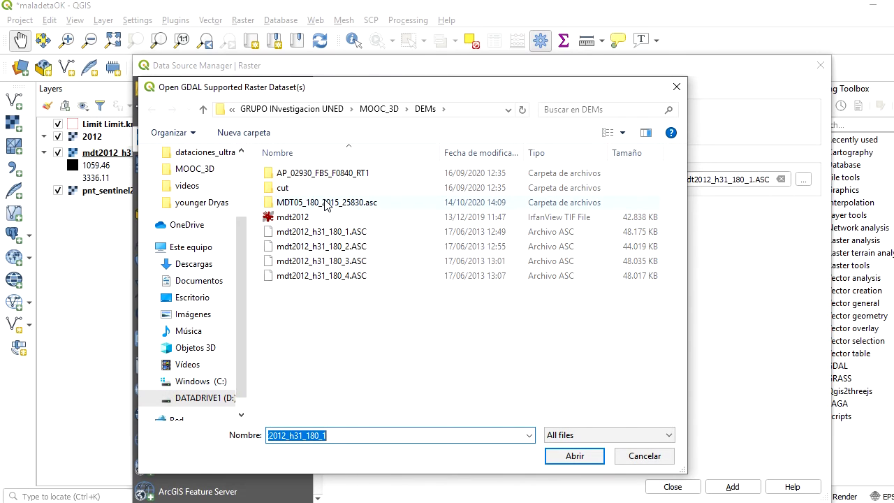
{"action": "double_click", "coordinate": [325, 202]}
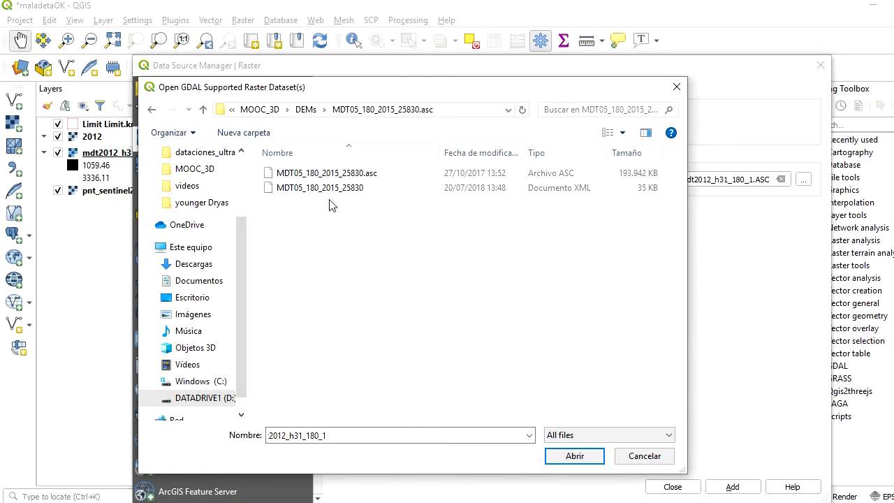
{"action": "left_click", "coordinate": [326, 173]}
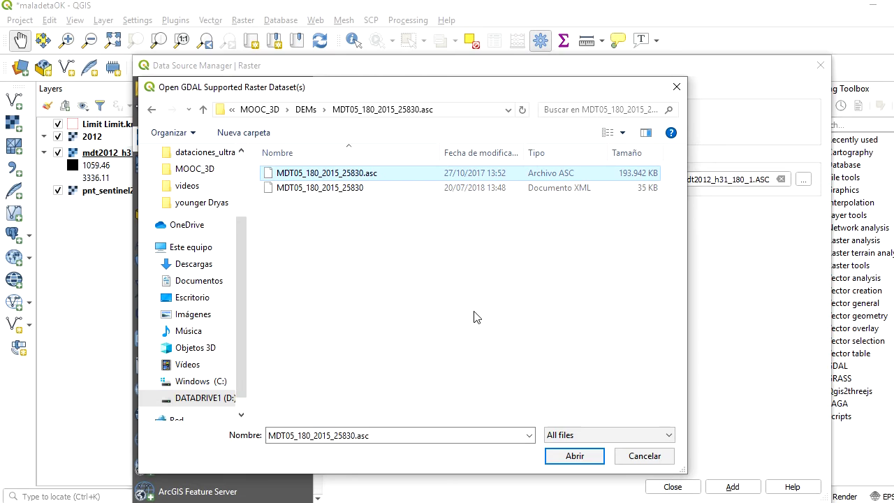
{"action": "left_click", "coordinate": [574, 456]}
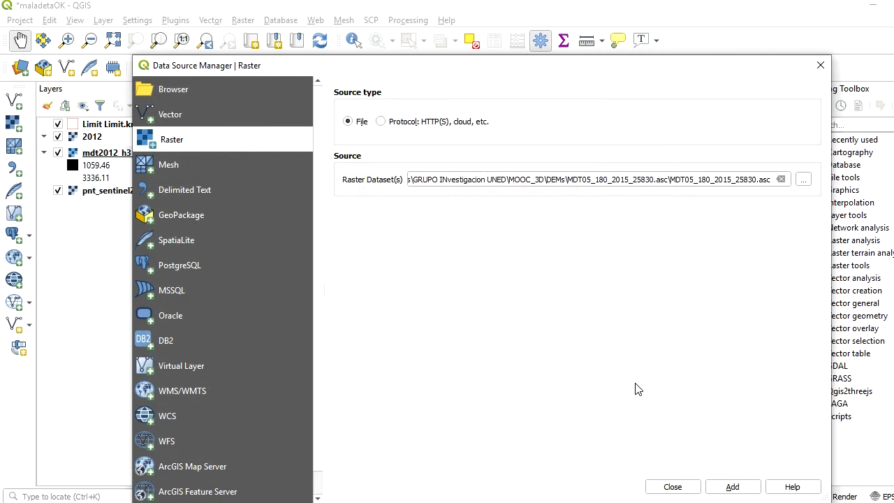
{"action": "left_click", "coordinate": [732, 487]}
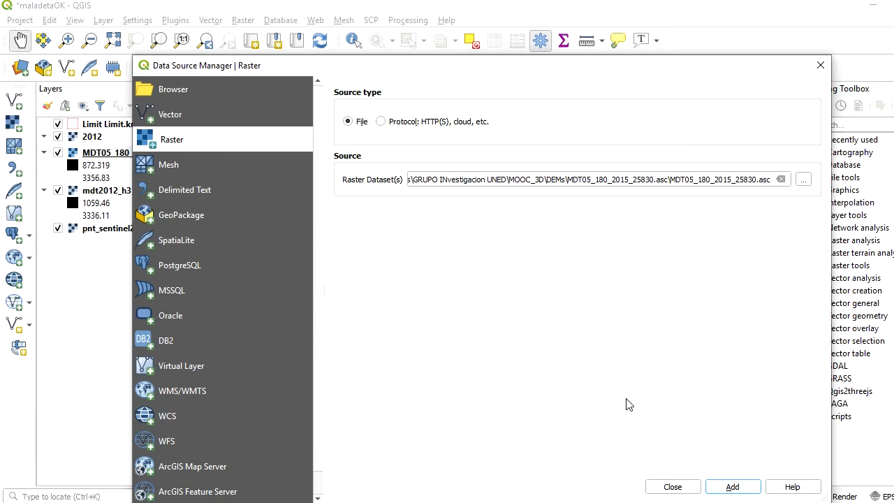
{"action": "left_click", "coordinate": [673, 486]}
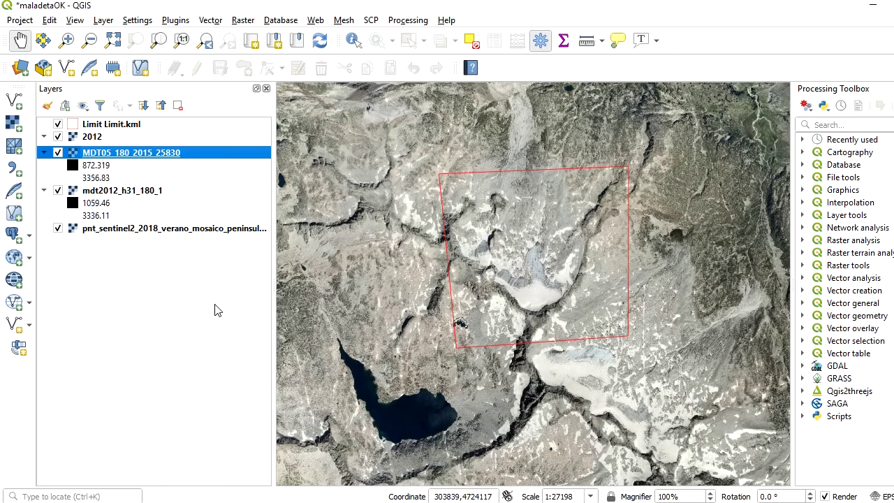
Move the 2015 DEM lower and hide the 2012 imagery group and Sentinel-2 mosaic.
{"action": "mouse_move", "coordinate": [153, 157]}
{"action": "left_mouse_down"}
{"action": "mouse_move", "coordinate": [151, 223]}
{"action": "mouse_move", "coordinate": [123, 147]}
{"action": "left_mouse_up"}
{"action": "left_click", "coordinate": [122, 155]}
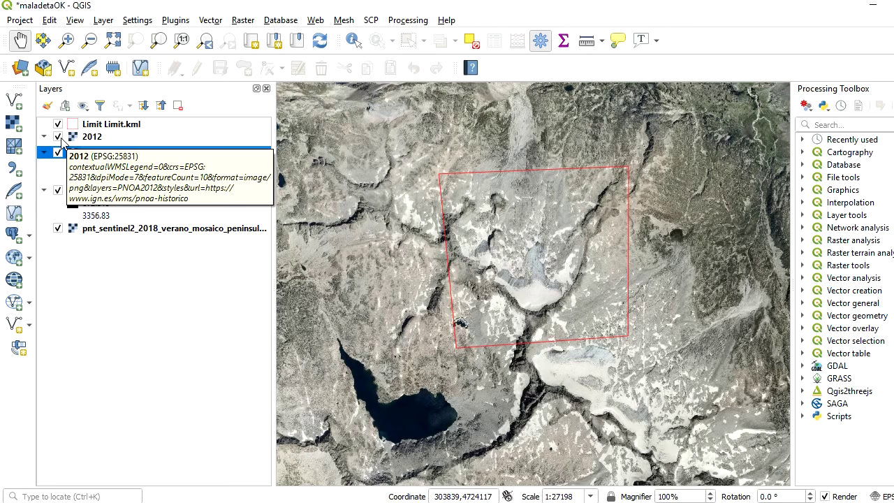
{"action": "left_click", "coordinate": [58, 136]}
{"action": "left_click", "coordinate": [58, 229]}
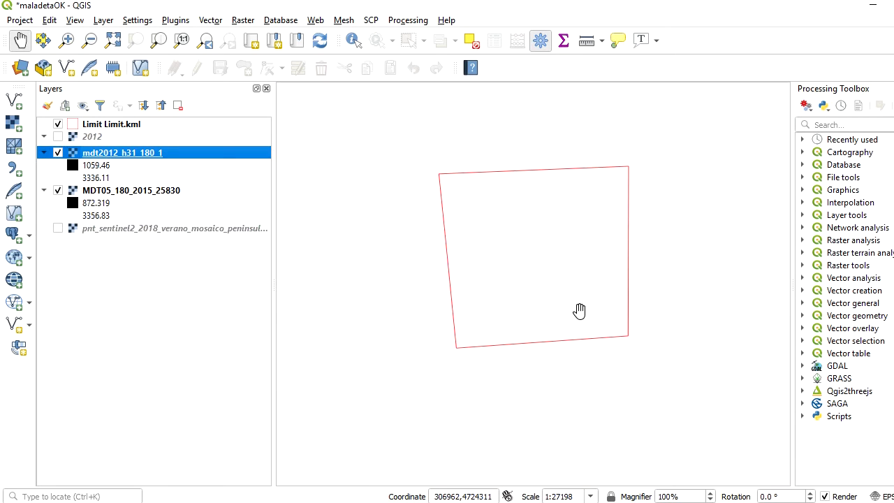
Assign ETRS89 / UTM zone 31N (EPSG:25831) to mdt2012_h31_180_1 and zoom out.
{"action": "right_click", "coordinate": [117, 156]}
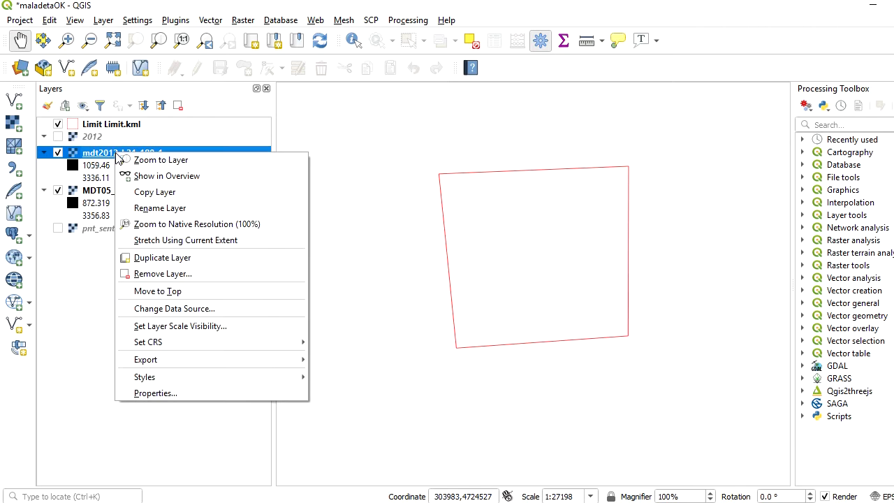
{"action": "mouse_move", "coordinate": [148, 341]}
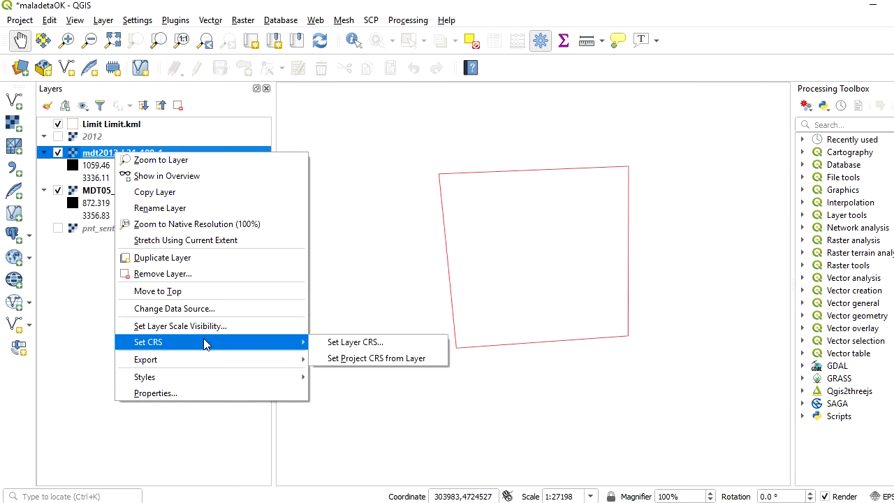
{"action": "left_click", "coordinate": [351, 343]}
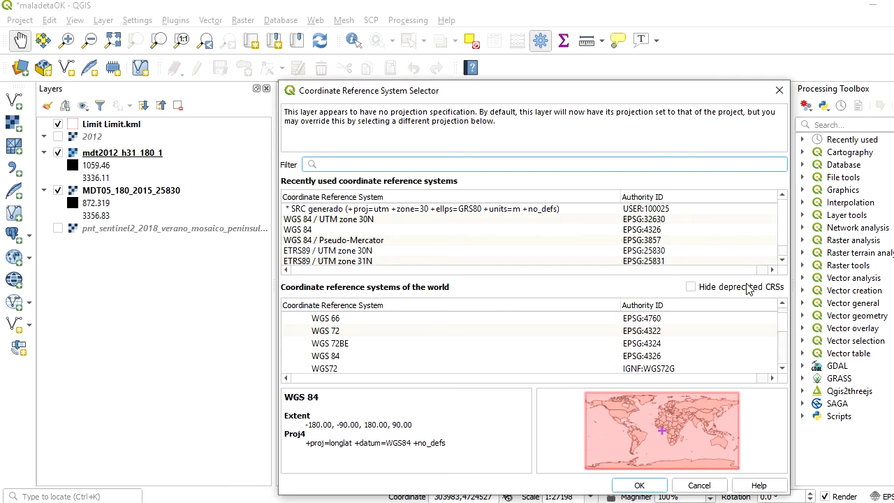
{"action": "left_click", "coordinate": [648, 261]}
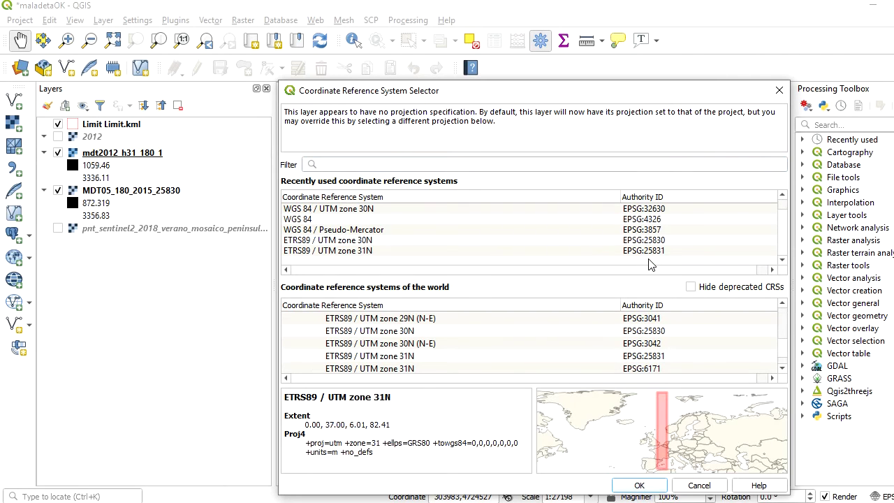
{"action": "left_click", "coordinate": [647, 252]}
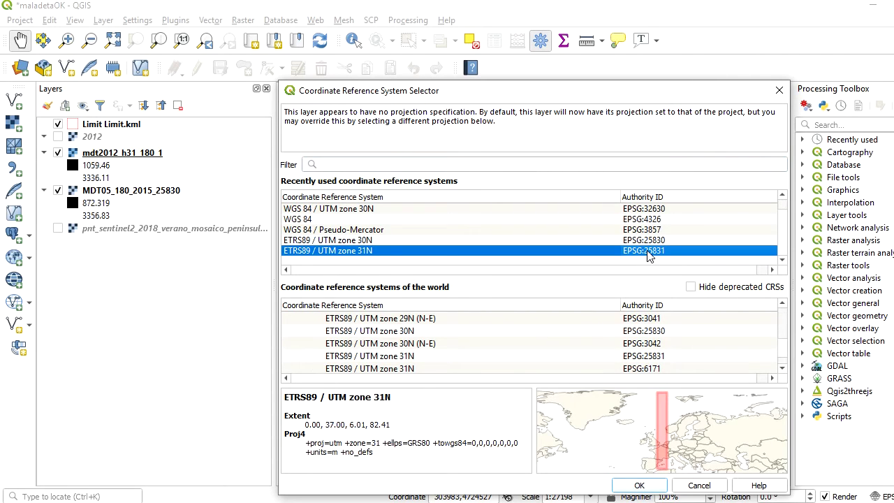
{"action": "left_click", "coordinate": [285, 270]}
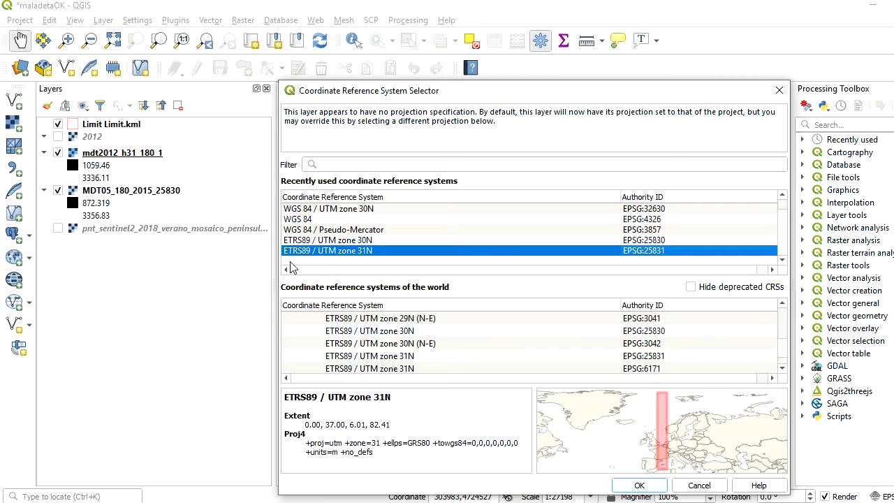
{"action": "left_click", "coordinate": [637, 487]}
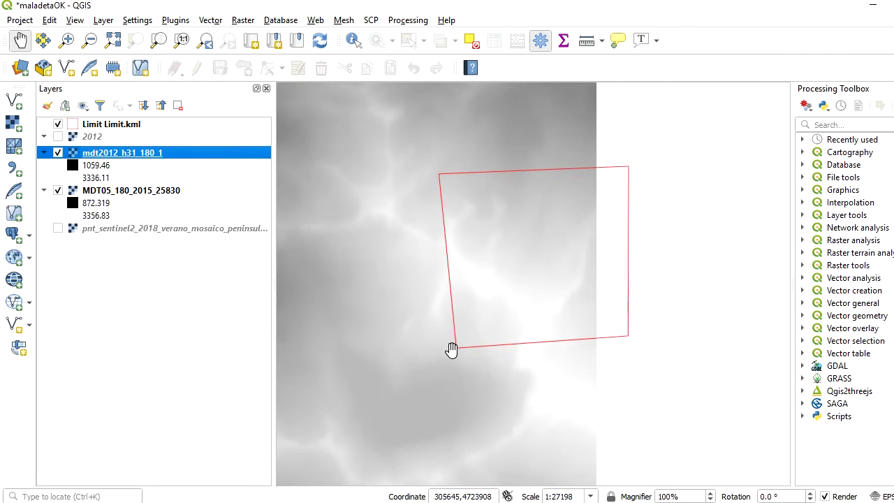
{"action": "scroll", "coordinate": [451, 349], "scroll_direction": "down", "scroll_amount": 1}
{"action": "scroll", "coordinate": [482, 325], "scroll_direction": "down", "scroll_amount": 1}
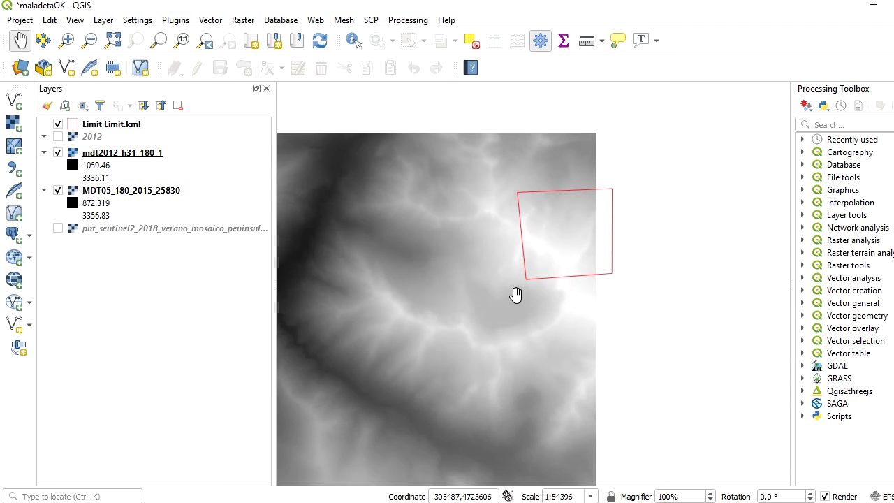
{"action": "scroll", "coordinate": [514, 307], "scroll_direction": "down", "scroll_amount": 1}
{"action": "left_click_drag", "start_coordinate": [521, 315], "coordinate": [533, 315]}
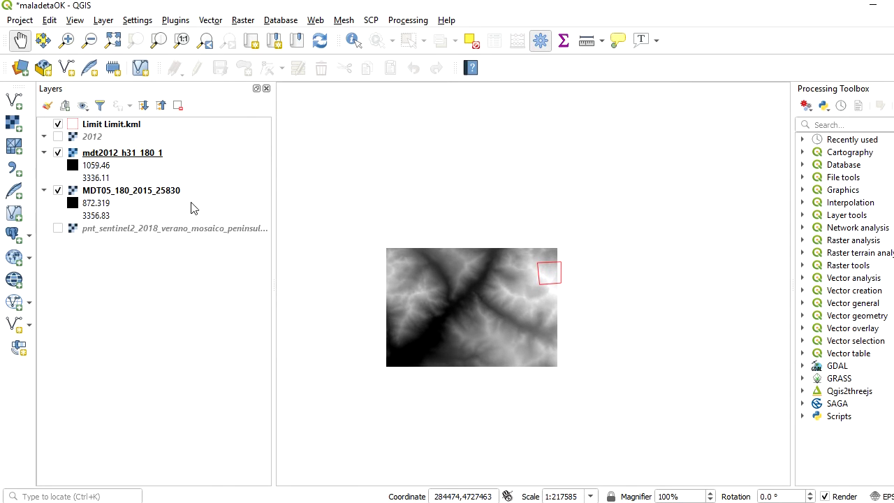
{"action": "left_click", "coordinate": [130, 191]}
Assign ETRS89 / UTM zone 30N (EPSG:25830) to MDT05_180_2015_25830.
{"action": "right_click", "coordinate": [128, 194]}
{"action": "mouse_move", "coordinate": [160, 378]}
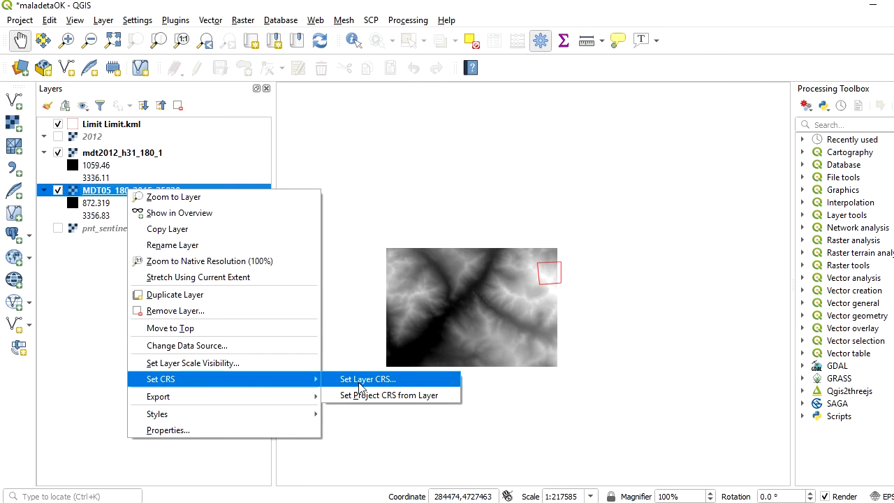
{"action": "left_click", "coordinate": [359, 382]}
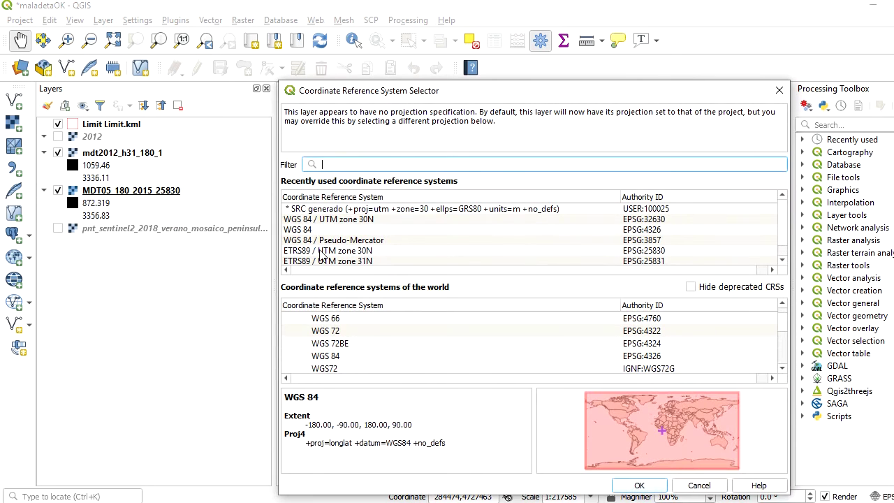
{"action": "left_click", "coordinate": [640, 251]}
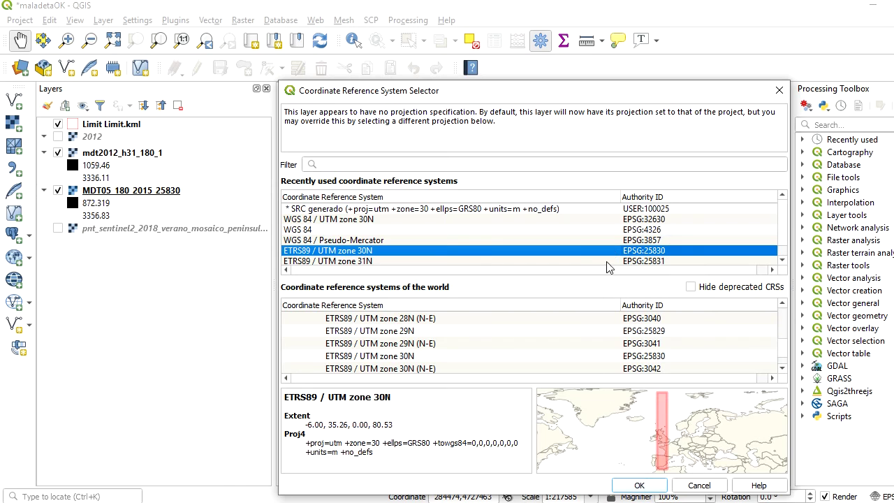
{"action": "left_click", "coordinate": [639, 484]}
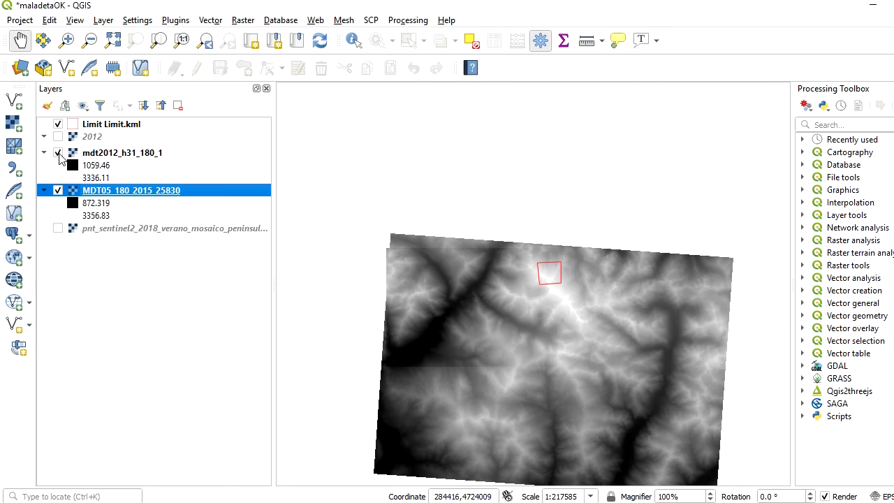
Toggle the 2012 DEM to compare its overlap with the 2015 DEM, then recentre the map.
{"action": "left_click", "coordinate": [59, 154]}
{"action": "left_click", "coordinate": [58, 153]}
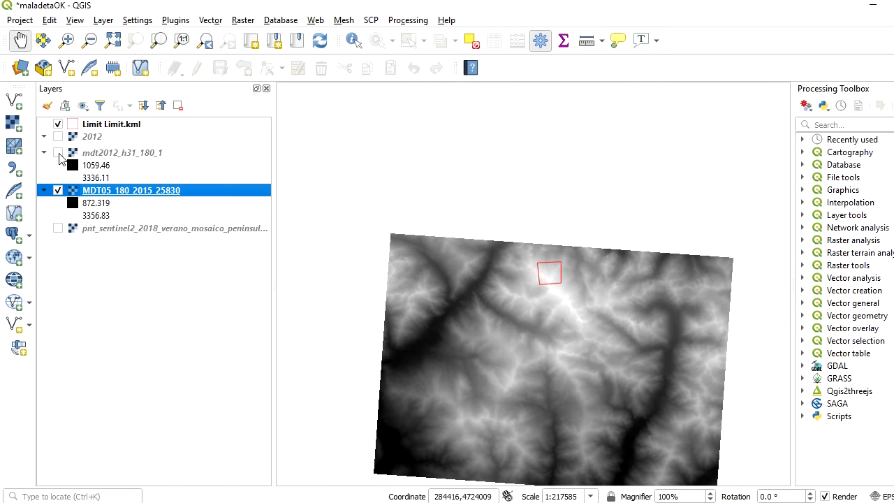
{"action": "left_click", "coordinate": [58, 153]}
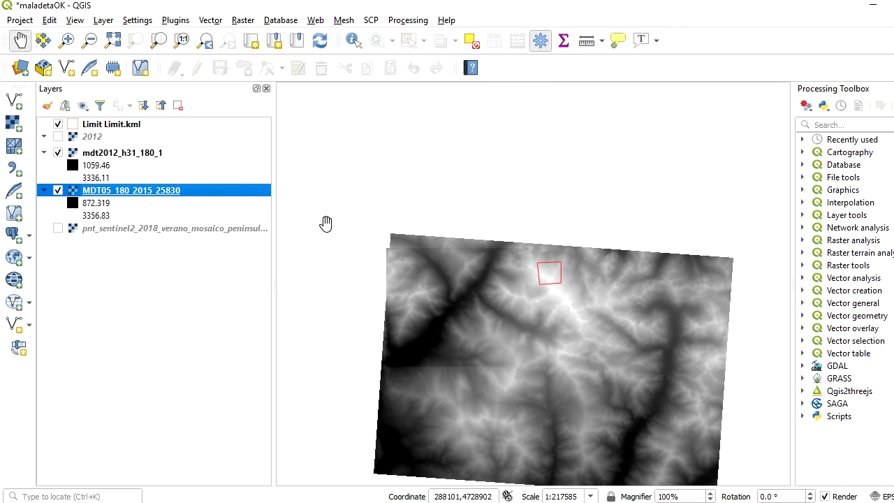
{"action": "left_click_drag", "start_coordinate": [325, 224], "coordinate": [326, 175]}
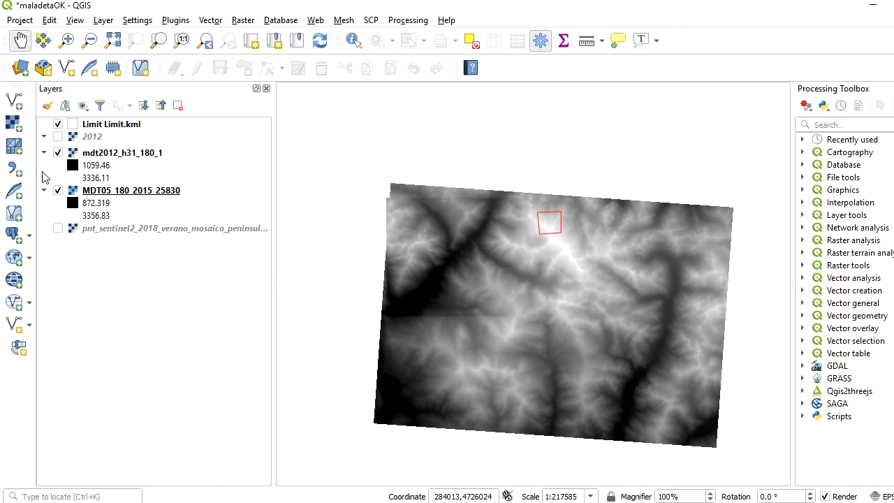
Place pnt_sentinel2 above both DEMs but below the 2012 imagery, and show it with the Limit outline.
{"action": "left_click", "coordinate": [104, 230]}
{"action": "left_click_drag", "start_coordinate": [110, 234], "coordinate": [97, 168]}
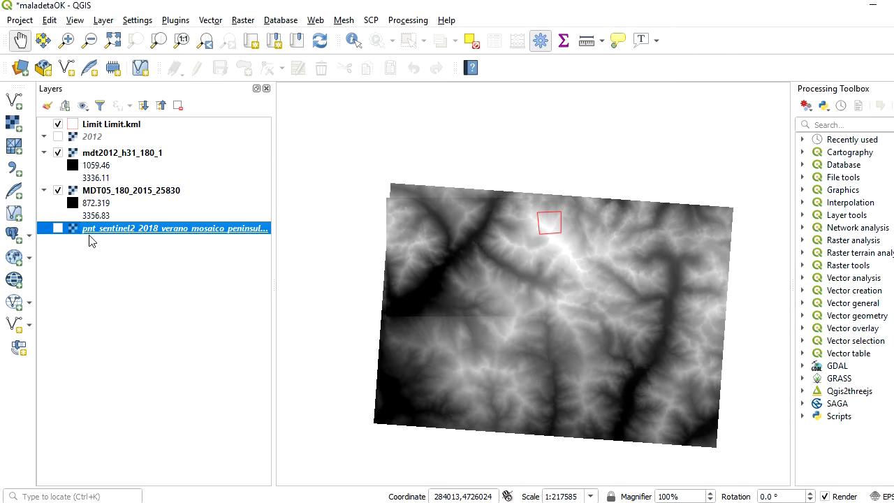
{"action": "left_click_drag", "start_coordinate": [89, 232], "coordinate": [75, 150]}
{"action": "left_click", "coordinate": [44, 190]}
{"action": "left_click", "coordinate": [58, 203]}
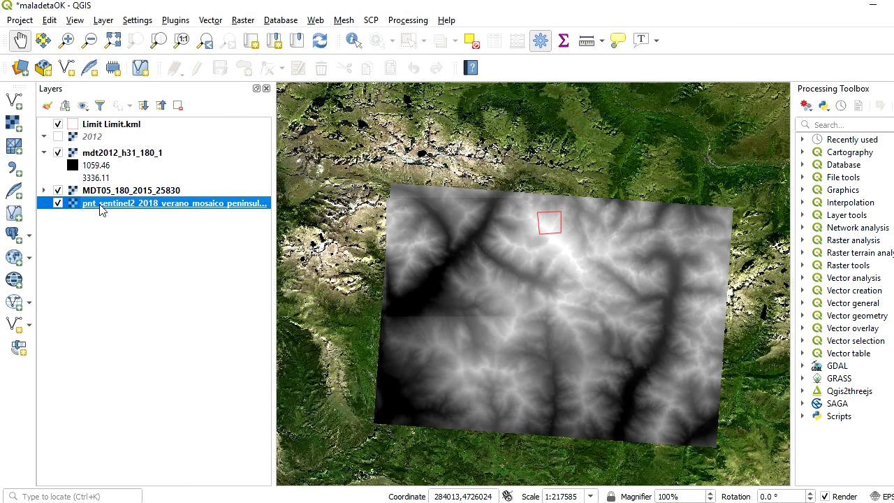
{"action": "left_click_drag", "start_coordinate": [101, 210], "coordinate": [85, 142]}
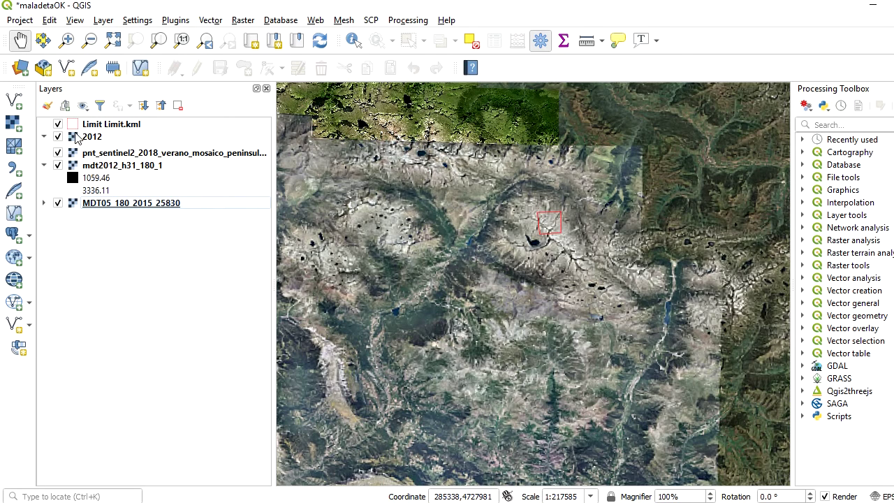
{"action": "left_click", "coordinate": [58, 125]}
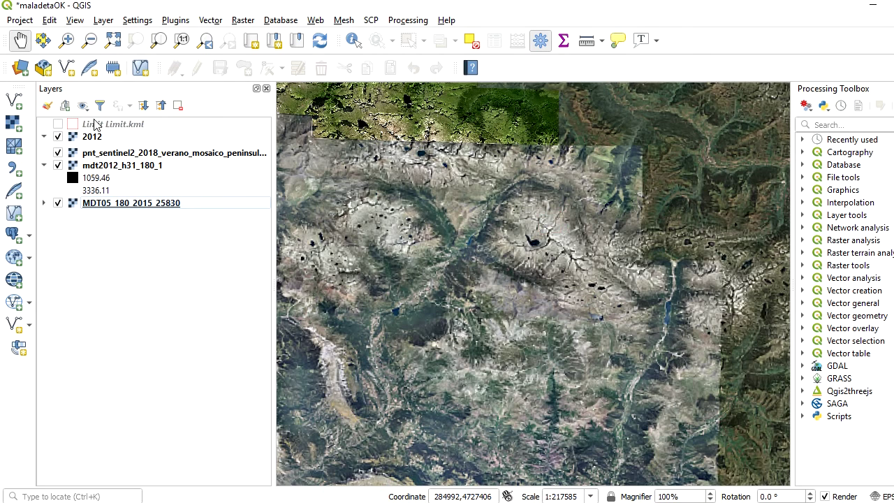
{"action": "left_click", "coordinate": [58, 124]}
Zoom the map to the Limit.kml study-area outline.
{"action": "right_click", "coordinate": [101, 124]}
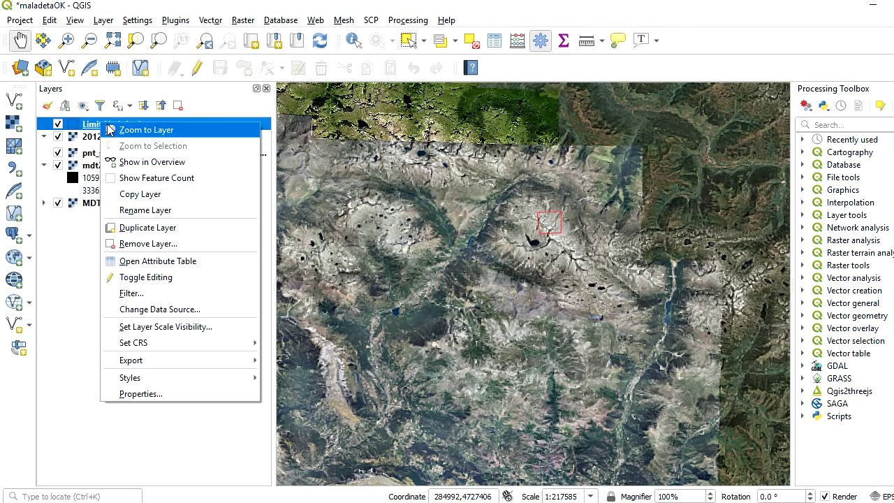
{"action": "left_click", "coordinate": [174, 130]}
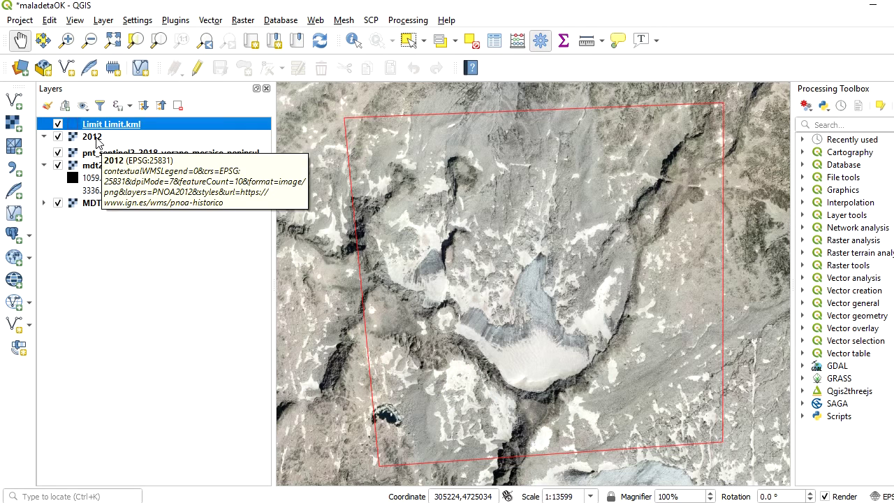
{"action": "left_click", "coordinate": [96, 140]}
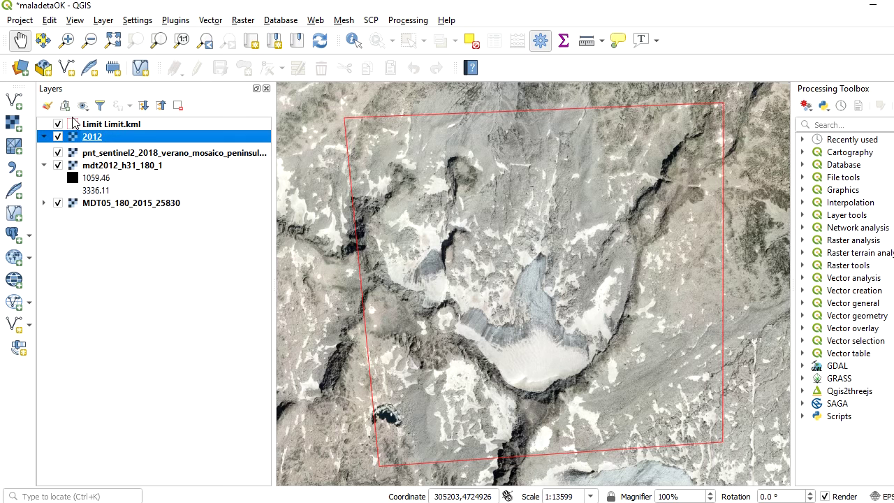
Compare layers by hiding and re-showing the 2012 imagery, Sentinel-2 mosaic and 2012 DEM, then open the Project menu.
{"action": "left_click", "coordinate": [58, 138]}
{"action": "left_click", "coordinate": [106, 153]}
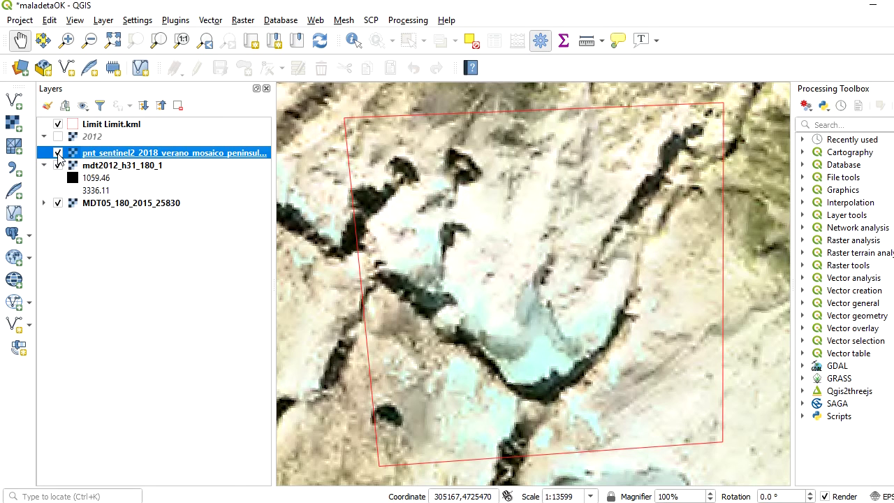
{"action": "left_click", "coordinate": [58, 153]}
{"action": "left_click", "coordinate": [58, 166]}
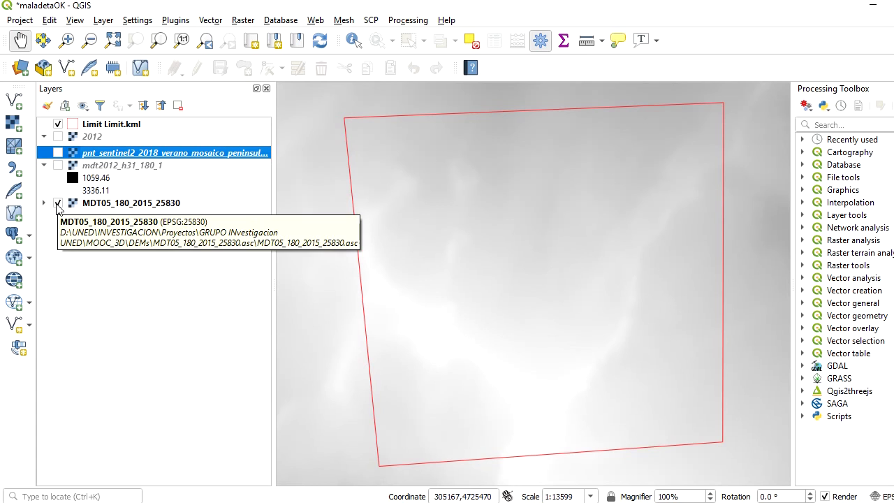
{"action": "left_click", "coordinate": [58, 165]}
{"action": "left_click", "coordinate": [57, 153]}
{"action": "left_click", "coordinate": [58, 137]}
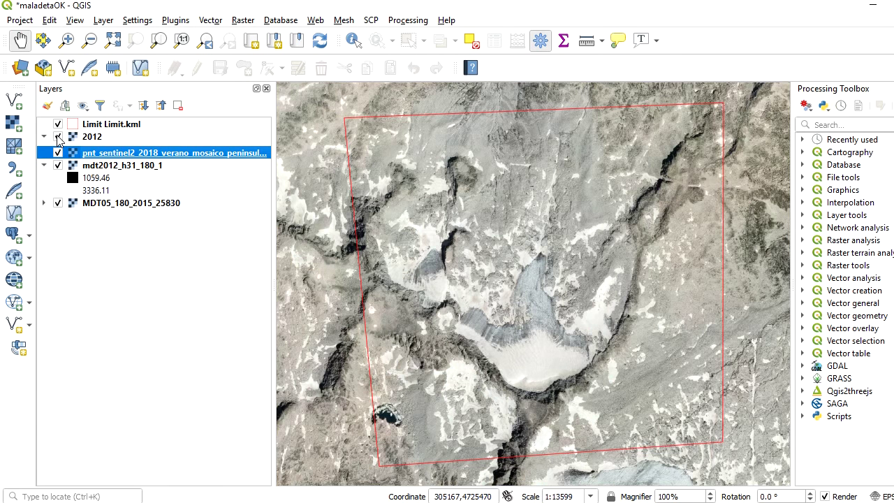
{"action": "left_click", "coordinate": [21, 21]}
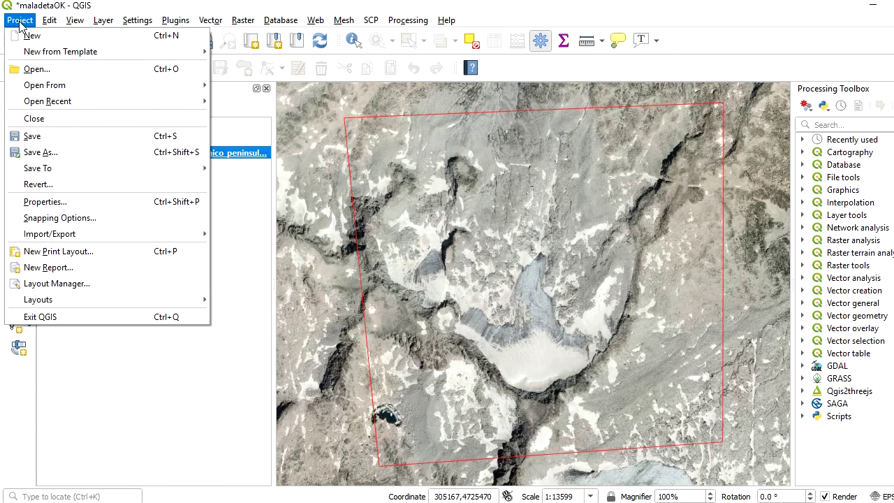